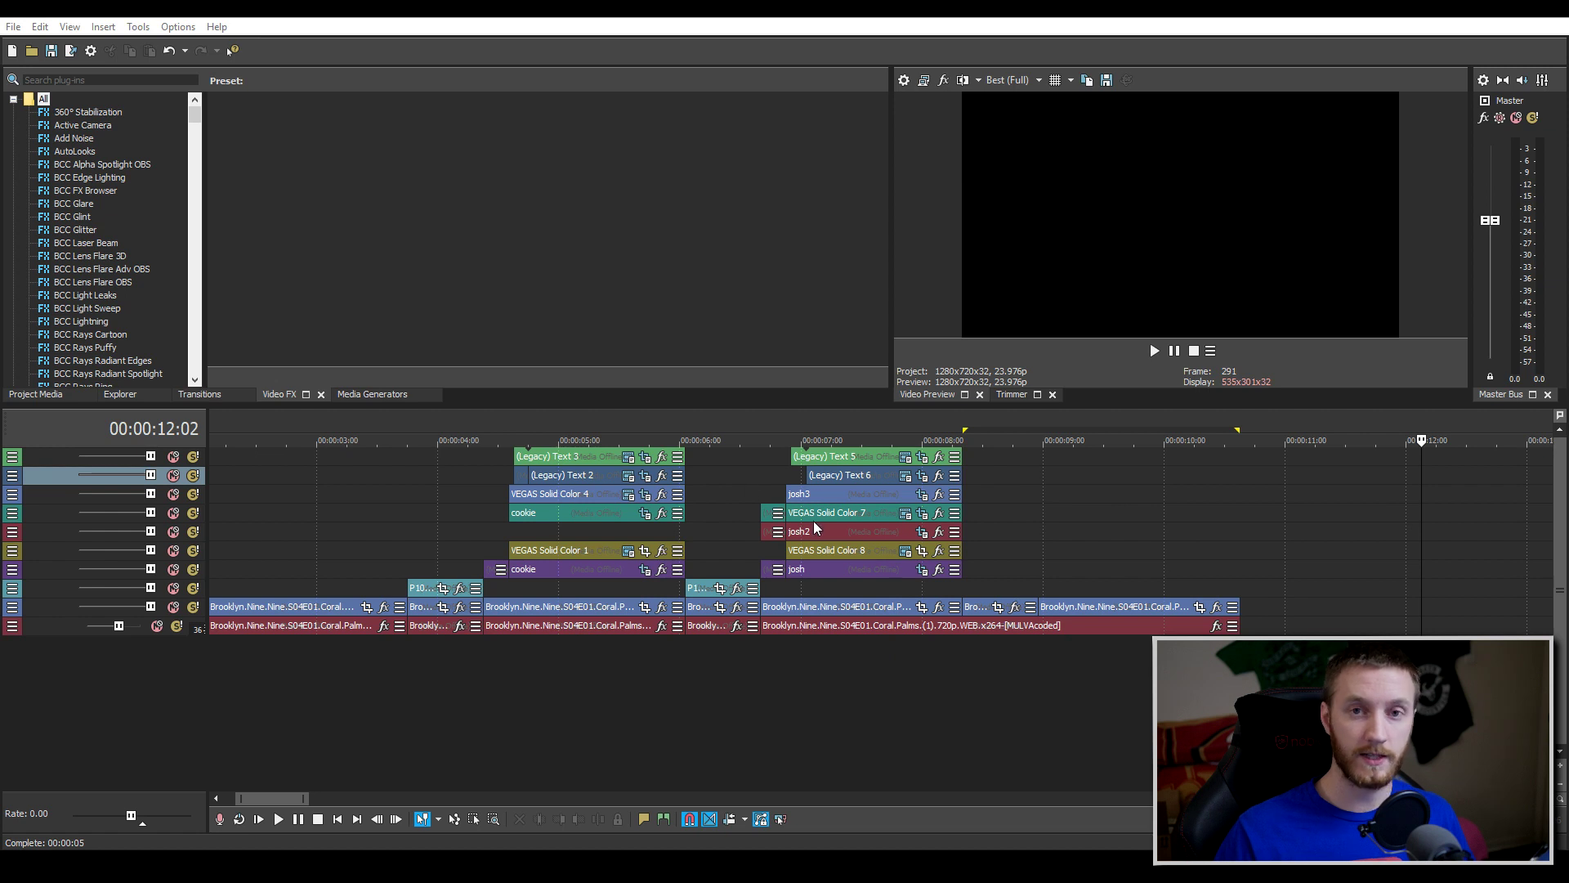
- Play the original Brooklyn Nine-Nine intro clip and split it at 00:00:32:03, on the first frame of the desk shot
{"action": "left_click", "coordinate": [293, 609]}
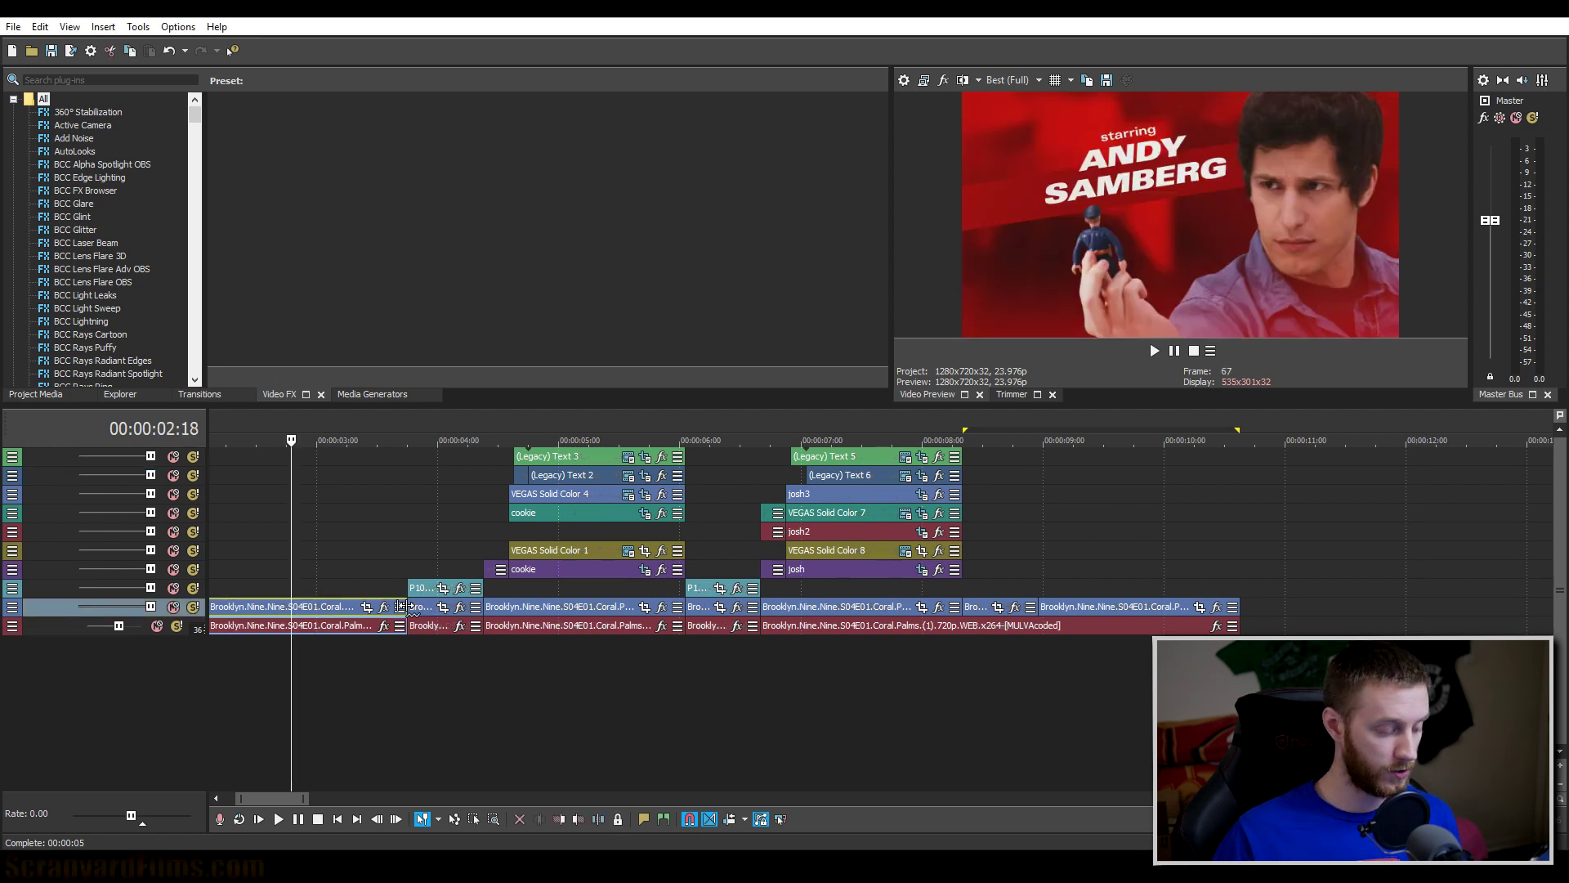
{"action": "scroll", "coordinate": [260, 626], "scroll_direction": "down", "scroll_amount": 5}
{"action": "left_click", "coordinate": [1131, 604]}
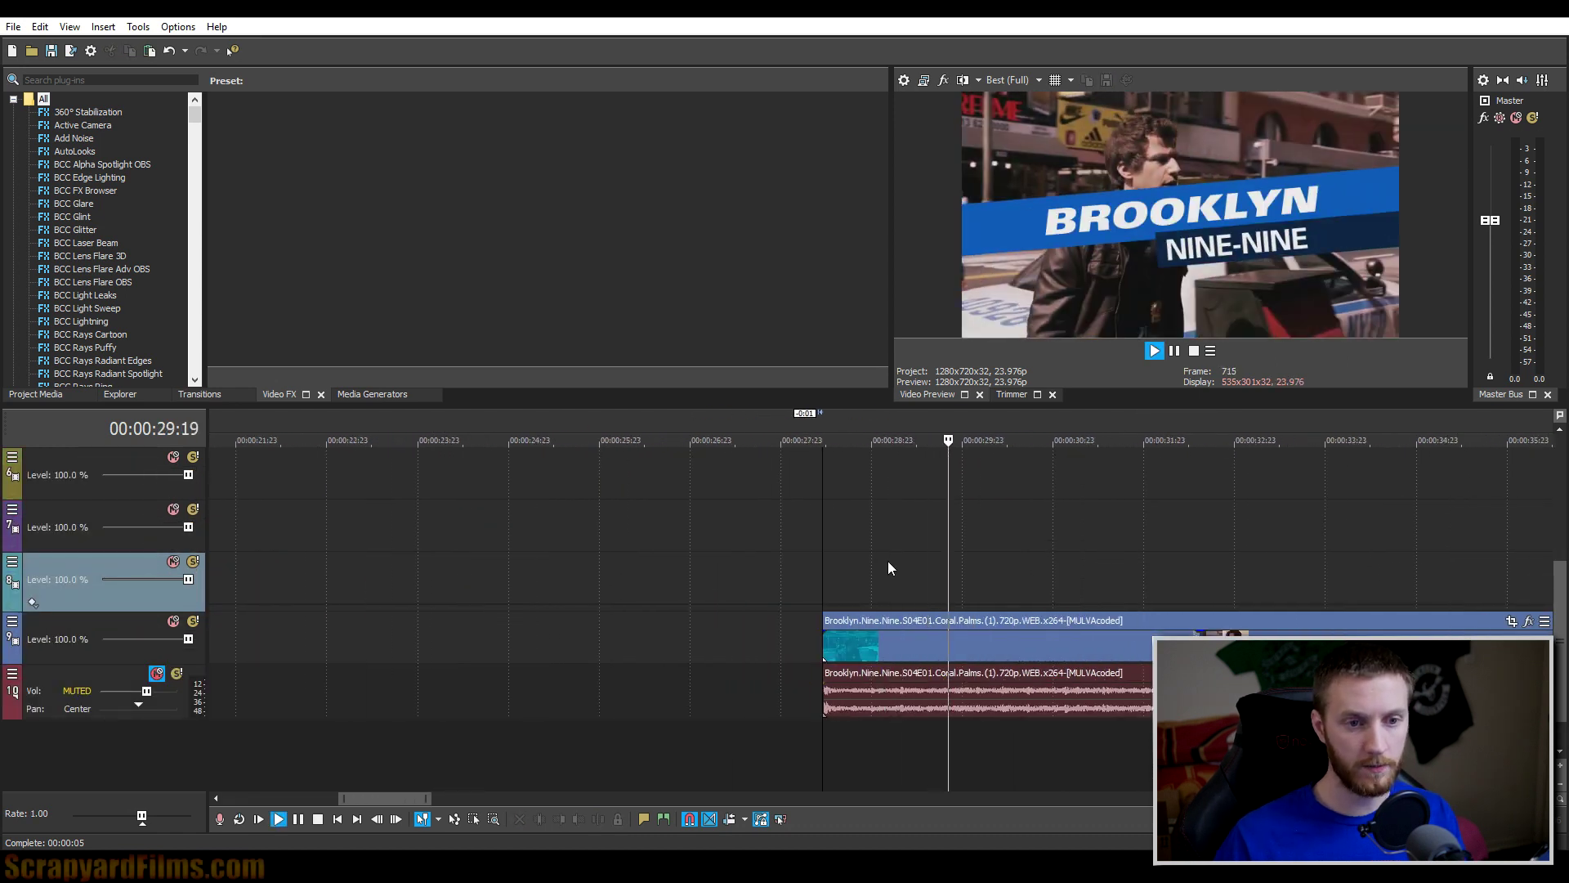
{"action": "key", "text": "Return"}
{"action": "key", "text": "Return"}
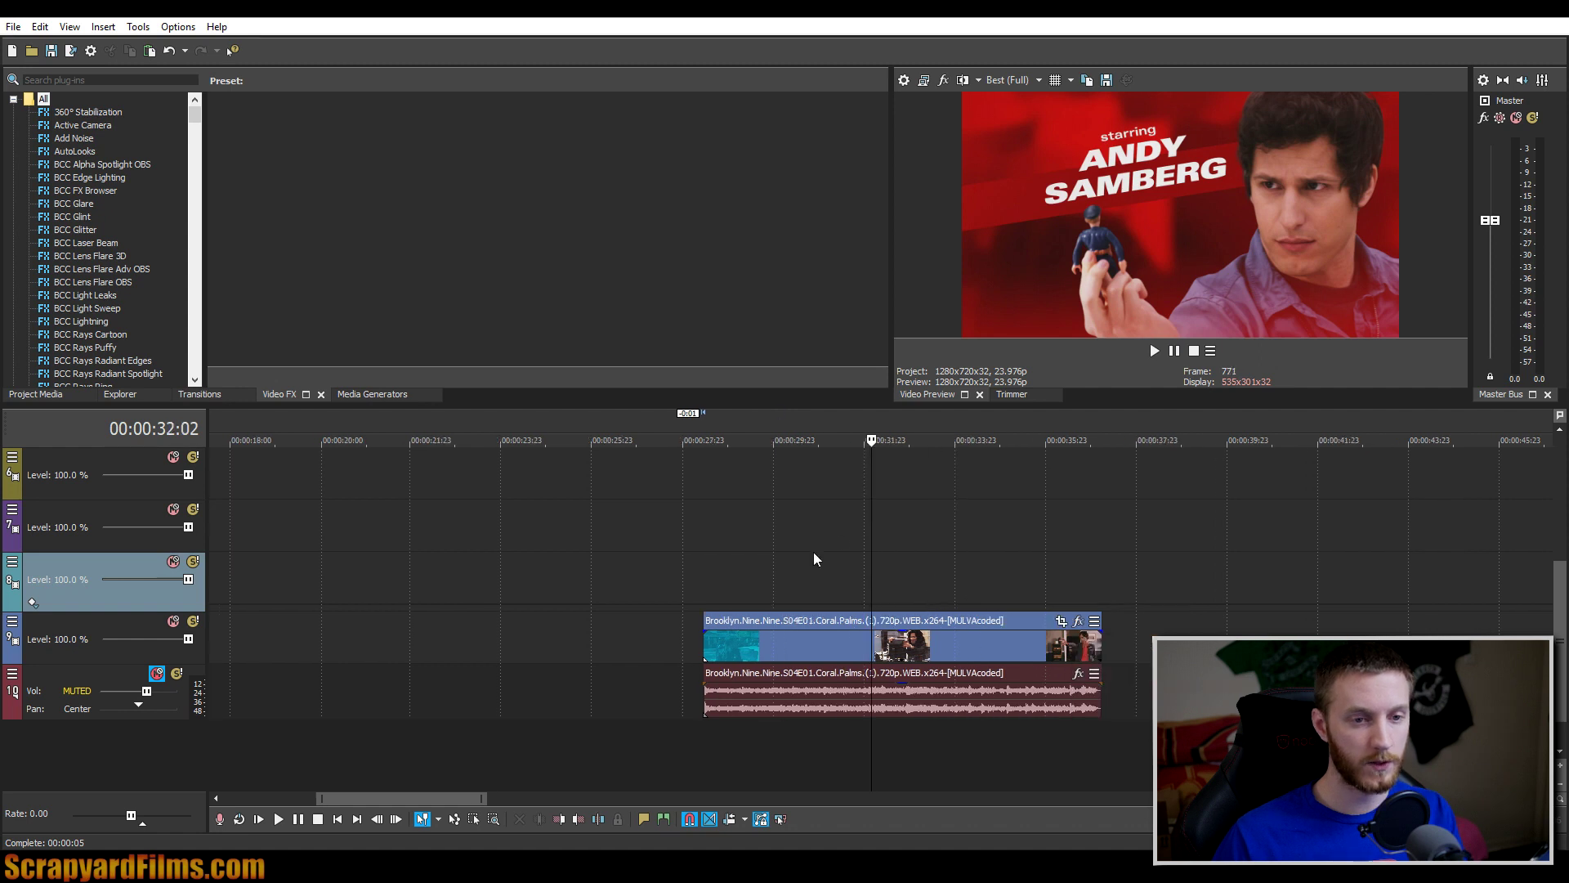
{"action": "scroll", "coordinate": [925, 578], "scroll_direction": "up", "scroll_amount": 4}
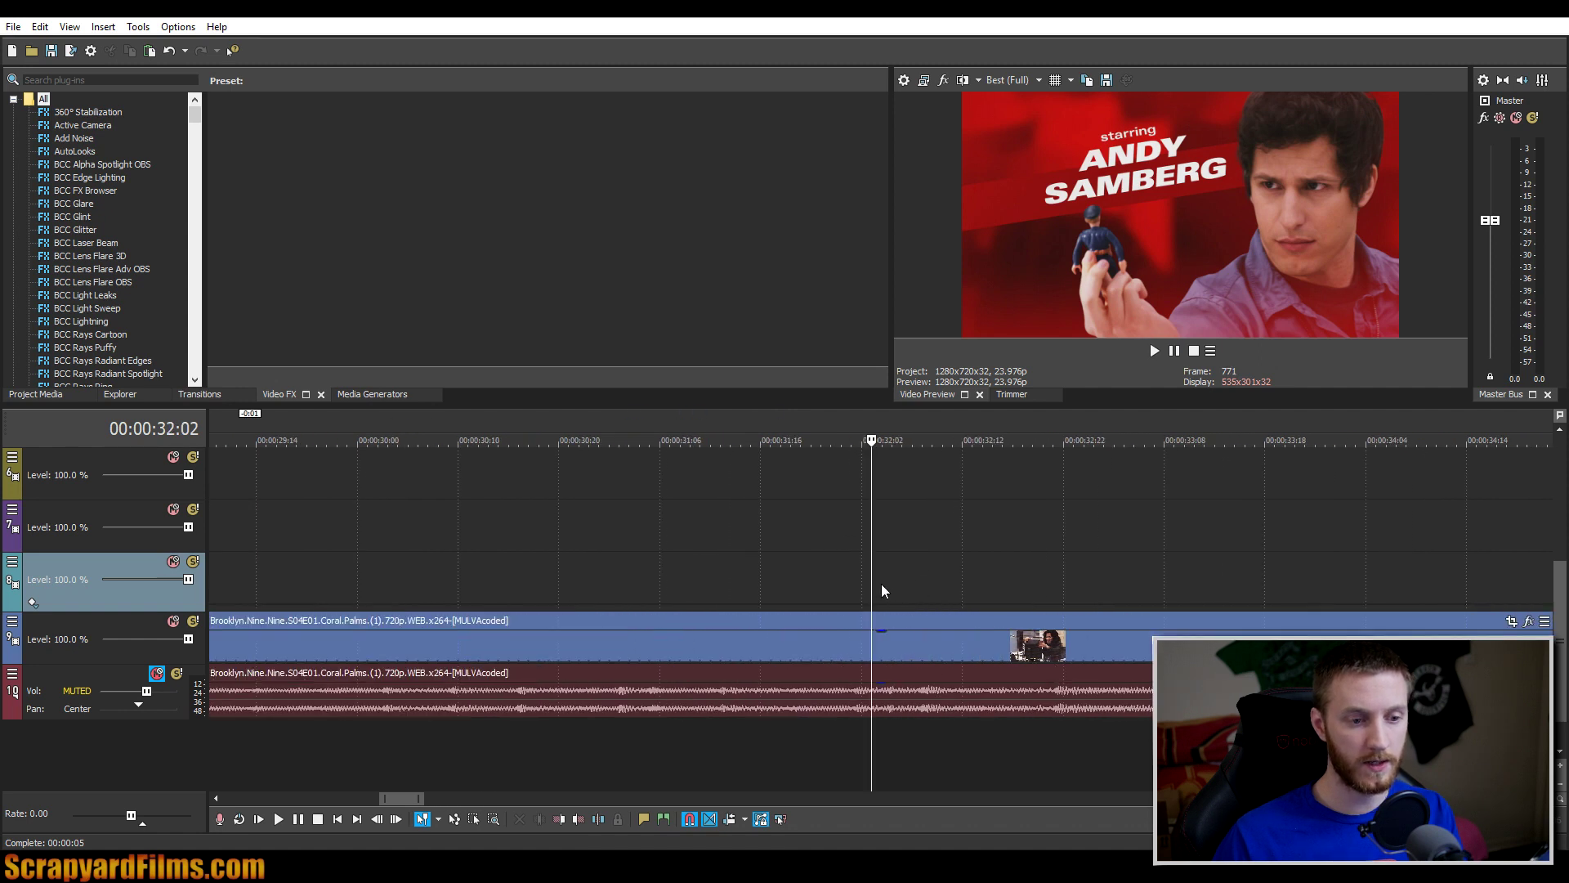
{"action": "key", "text": "Right"}
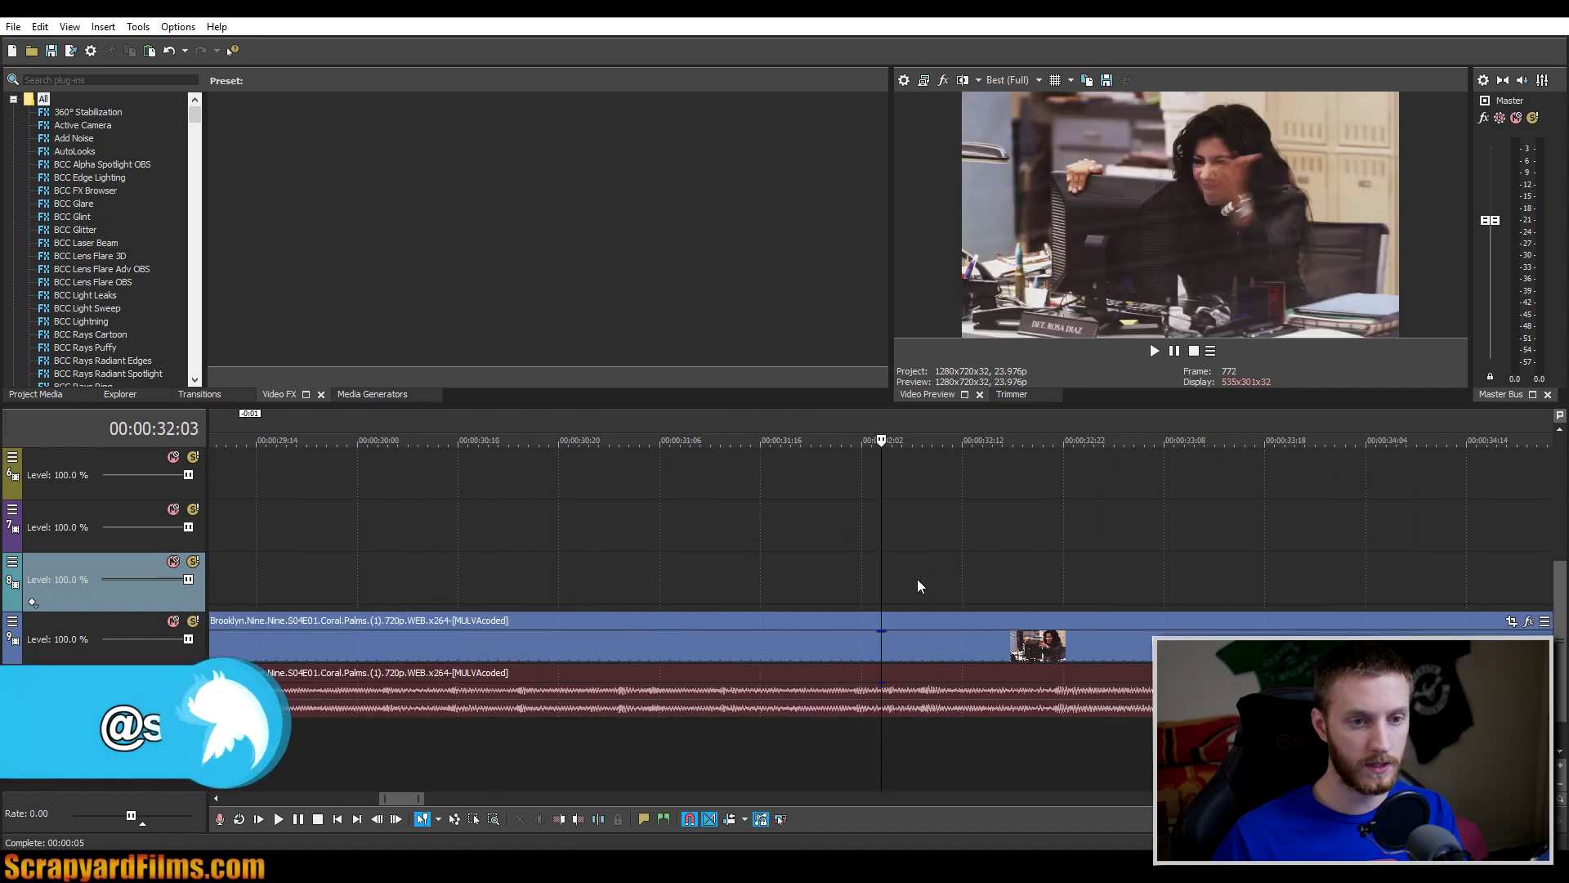
{"action": "key", "text": "s"}
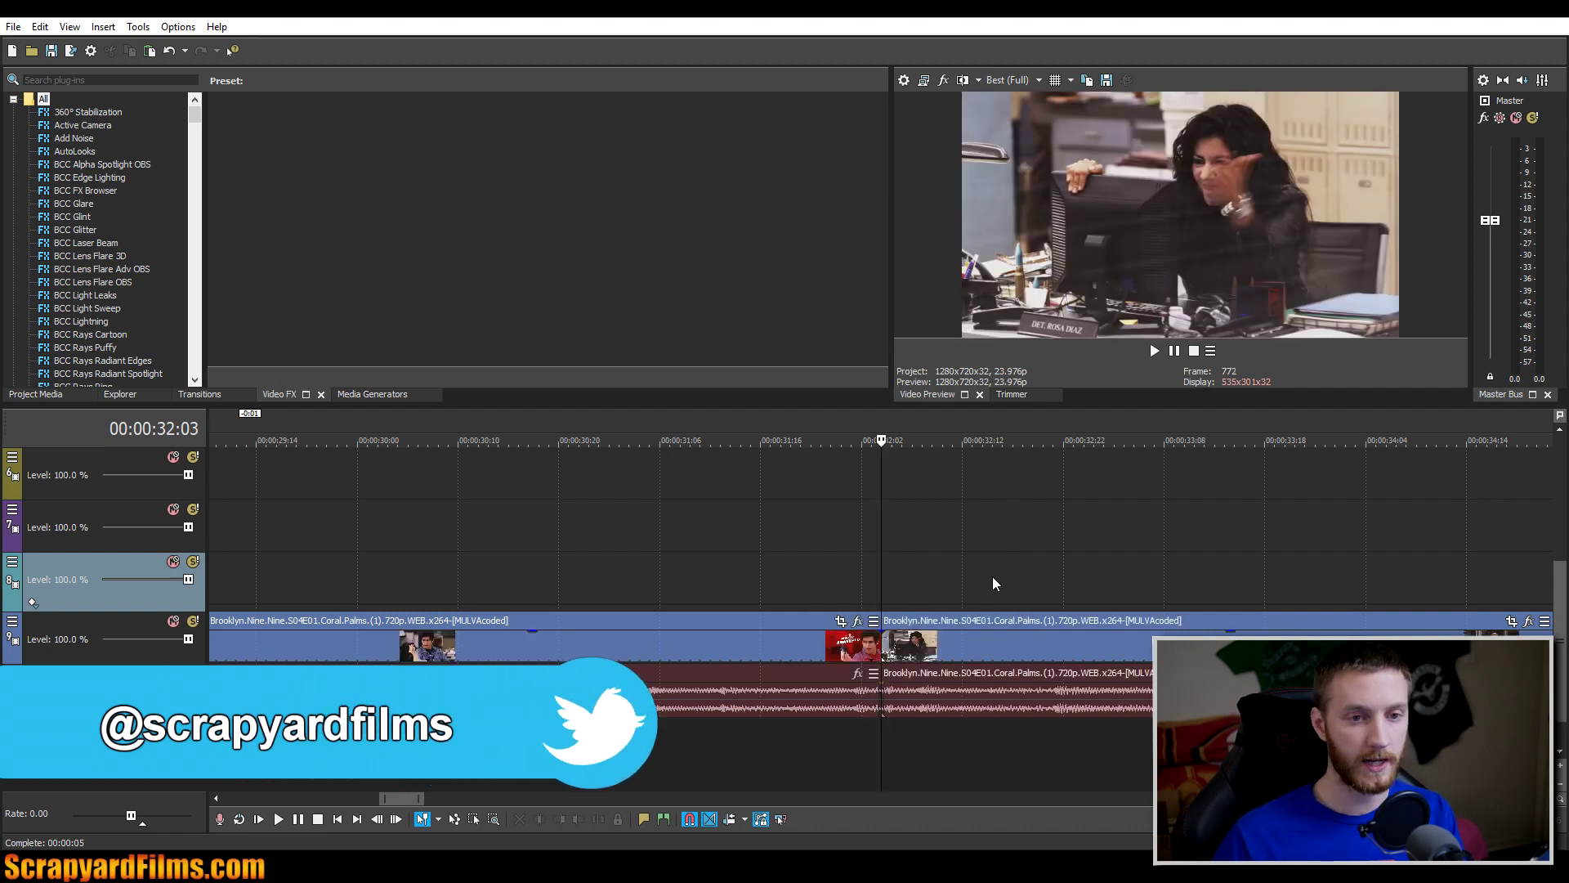
- Split the intro clip again at 00:00:32:18, where the desk shot freezes, and mark the live-action segment as the time selection
{"action": "key", "text": "Right"}
{"action": "key", "text": "Right"}
{"action": "key", "text": "Right"}
{"action": "key", "text": "Right"}
{"action": "key", "text": "Right"}
{"action": "key", "text": "Right"}
{"action": "key", "text": "Right"}
{"action": "key", "text": "Right"}
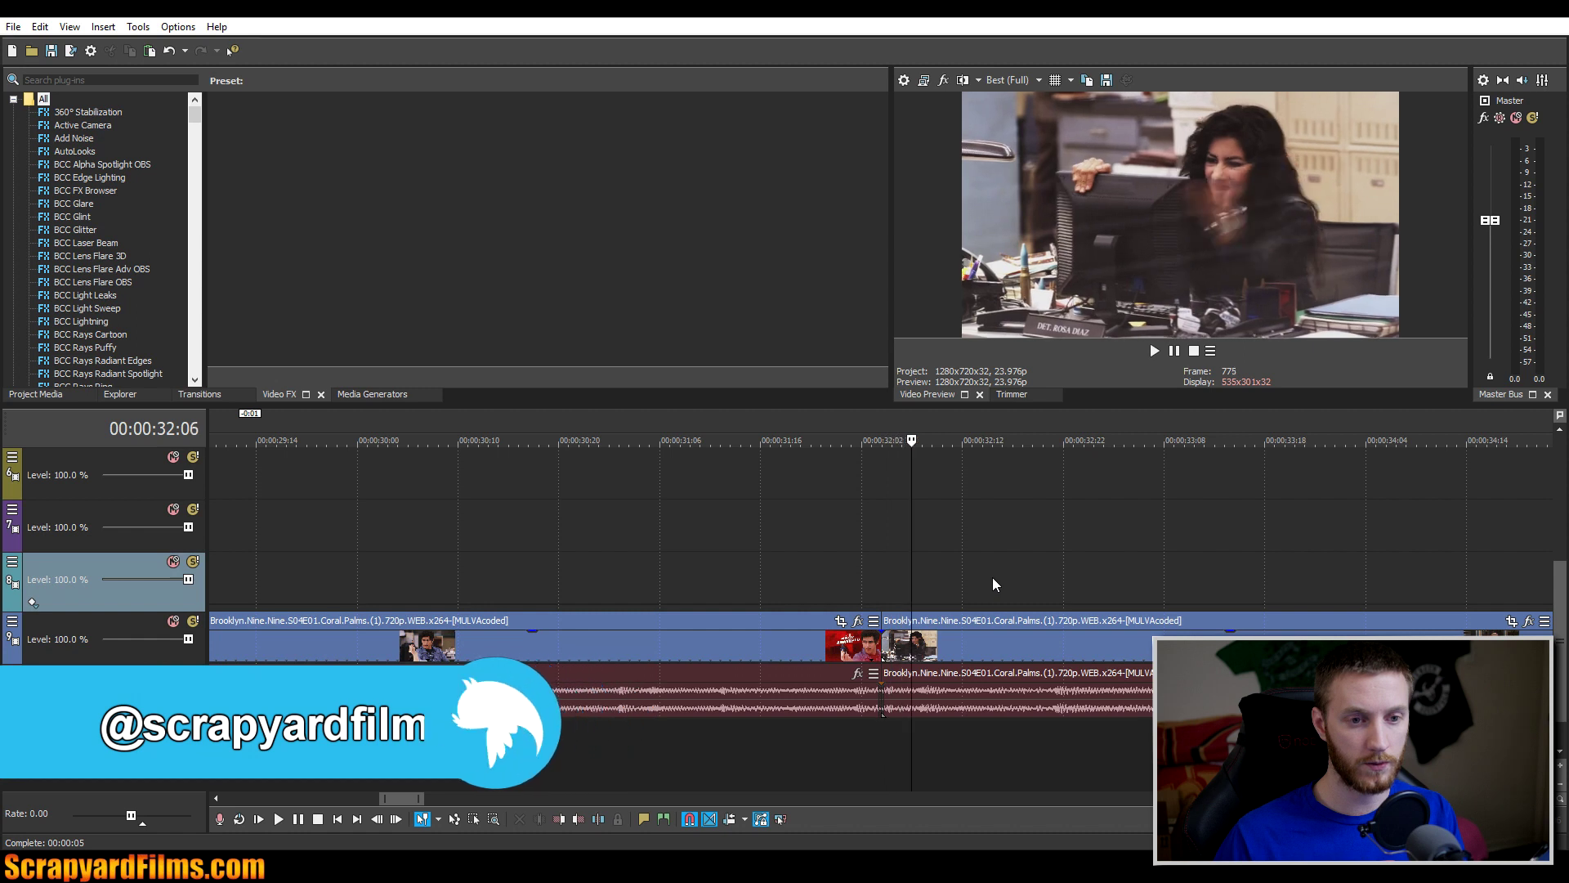
{"action": "key", "text": "Right"}
{"action": "key", "text": "Right"}
{"action": "key", "text": "Right"}
{"action": "key", "text": "Right"}
{"action": "key", "text": "Right"}
{"action": "key", "text": "Right"}
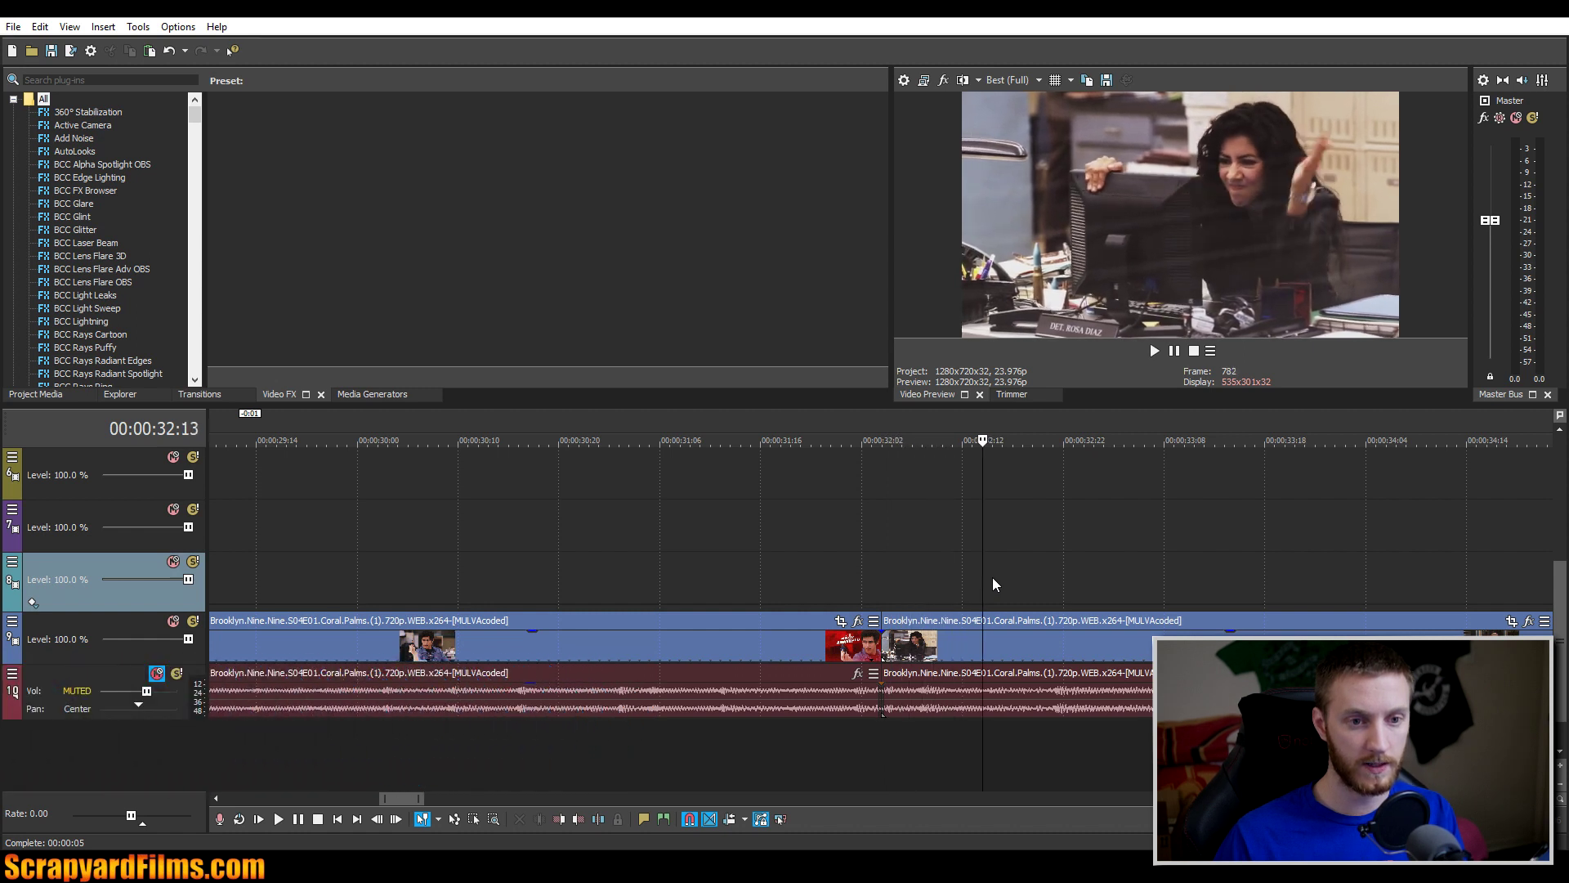
{"action": "key", "text": "Right"}
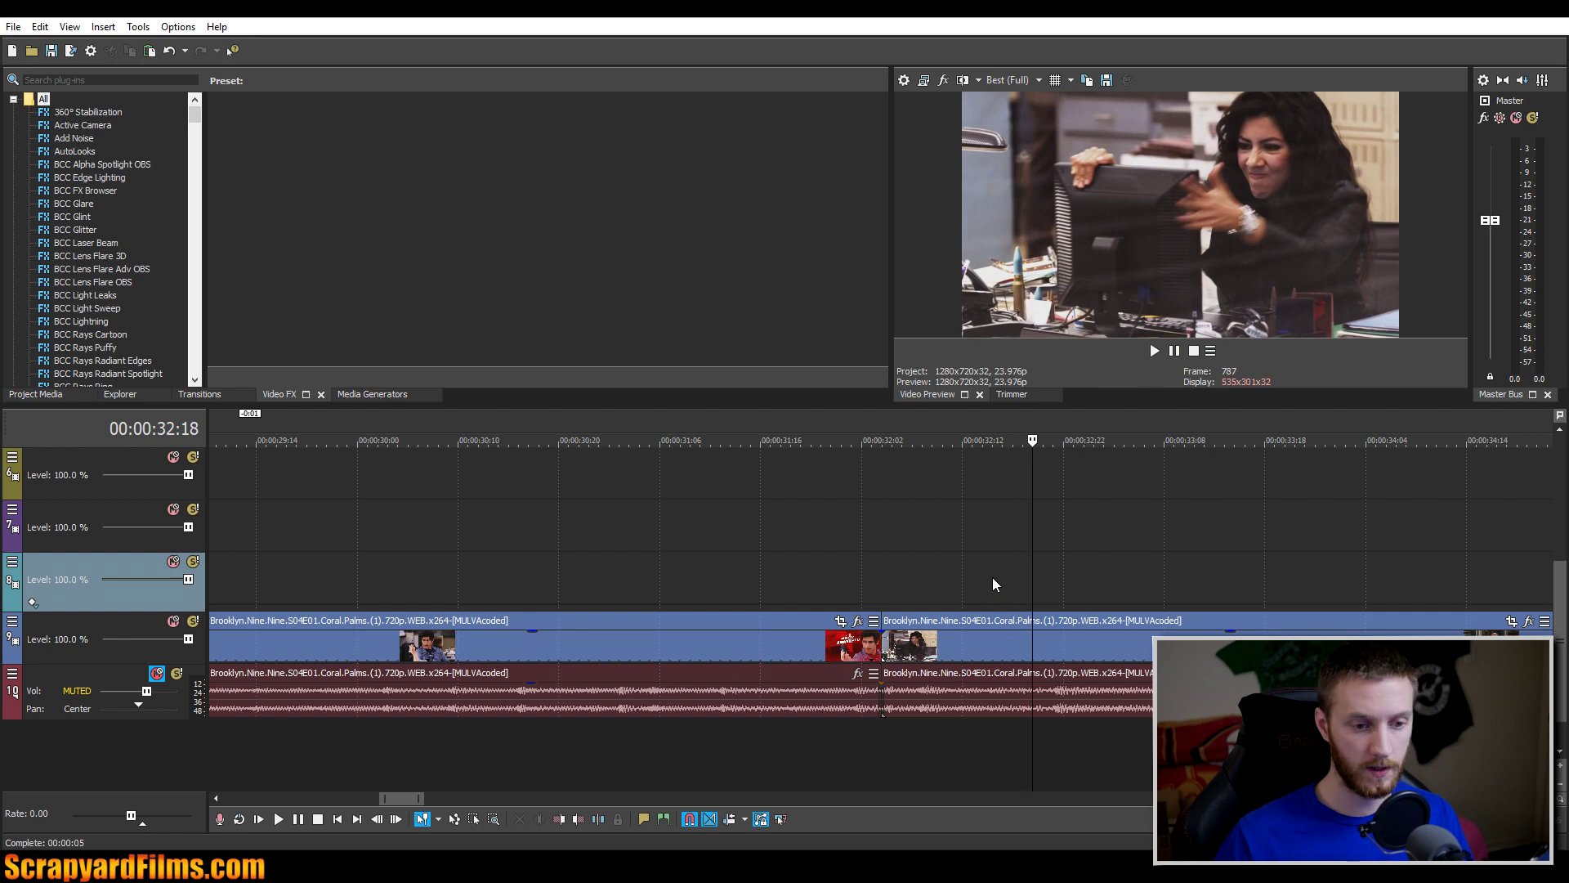
{"action": "key", "text": "s"}
{"action": "left_click_drag", "start_coordinate": [884, 576], "coordinate": [1032, 577]}
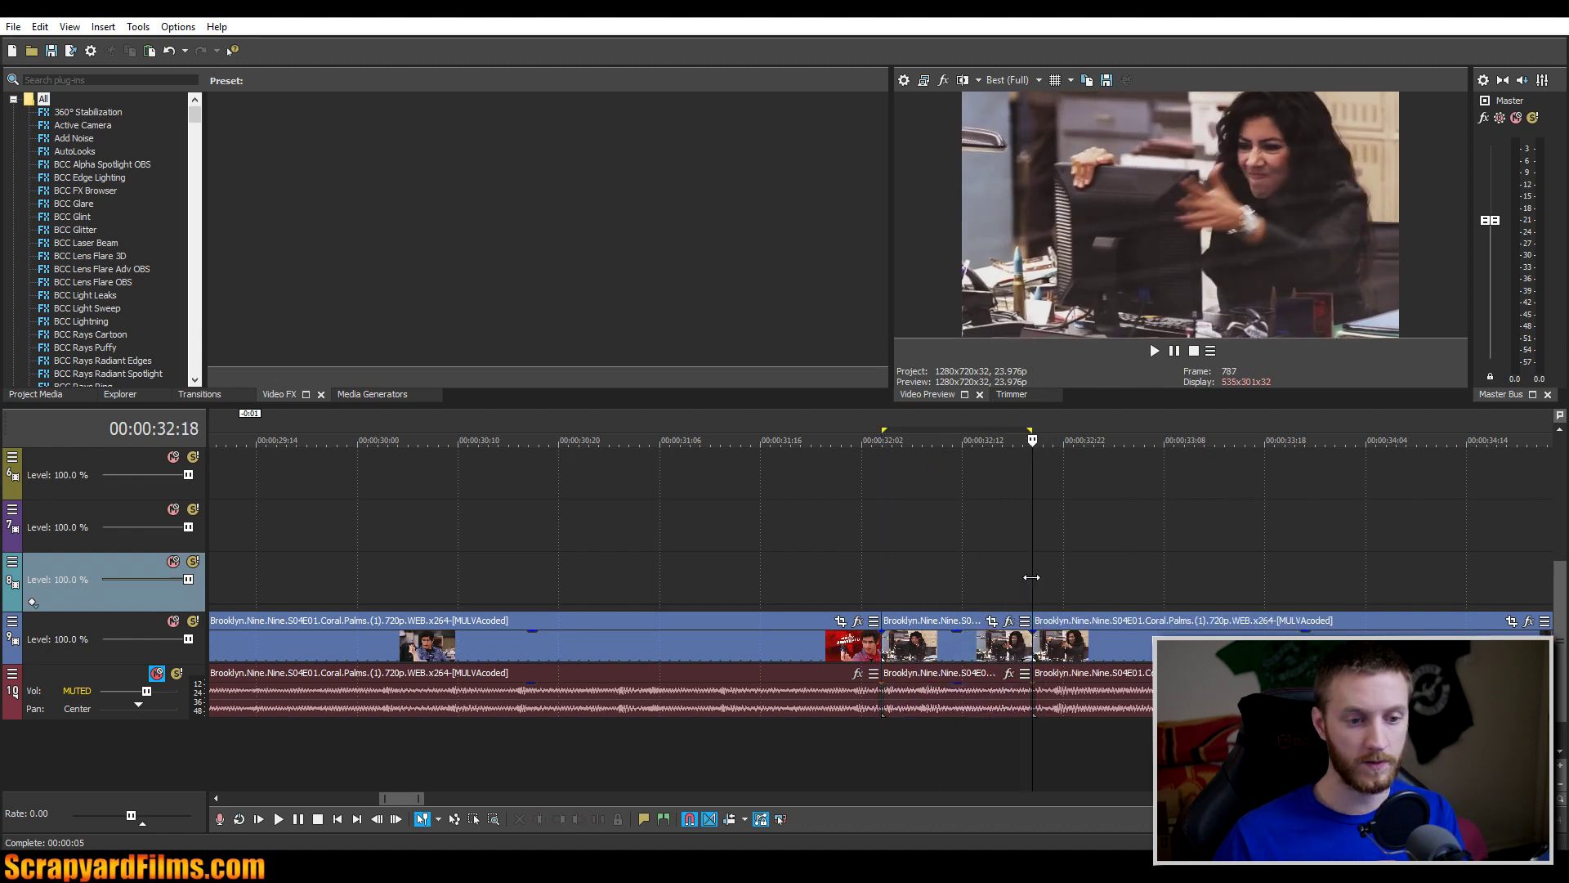
- Split the intro clip at 00:00:32:23, where the frozen frame changes to the blue-background zoomed shot
{"action": "key", "text": "Right"}
{"action": "key", "text": "Right"}
{"action": "key", "text": "Right"}
{"action": "key", "text": "Right"}
{"action": "key", "text": "Right"}
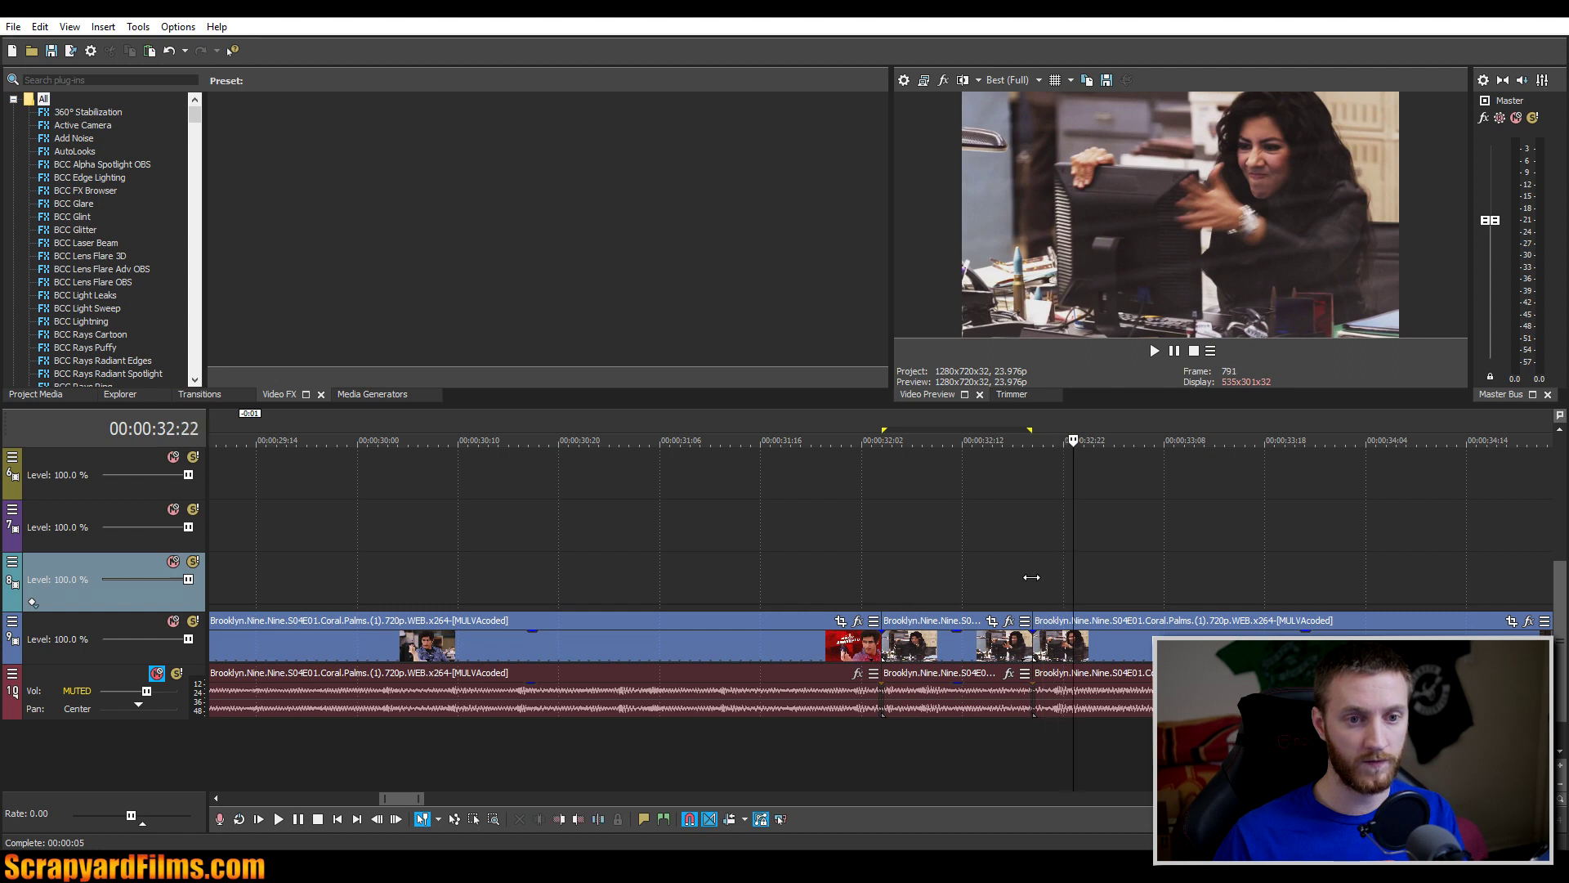
{"action": "key", "text": "s"}
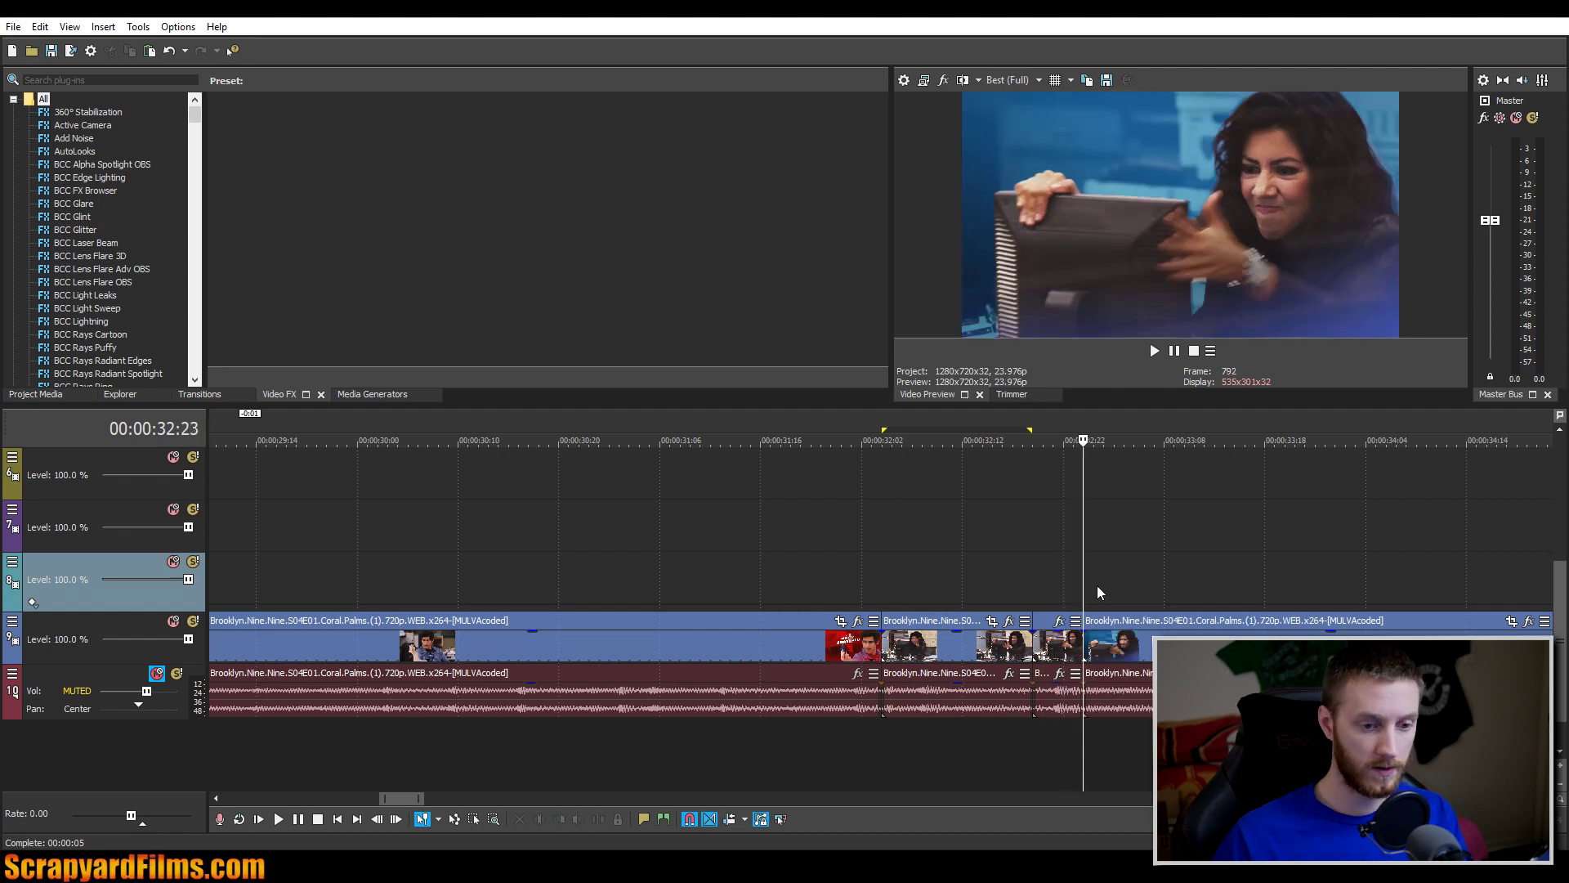
- Examine the live, frozen and zoomed segments, stepping frame by frame through the title animation up to 00:00:33:06
{"action": "left_click", "coordinate": [972, 585]}
{"action": "left_click_drag", "start_coordinate": [893, 572], "coordinate": [1013, 572]}
{"action": "left_click", "coordinate": [1052, 570]}
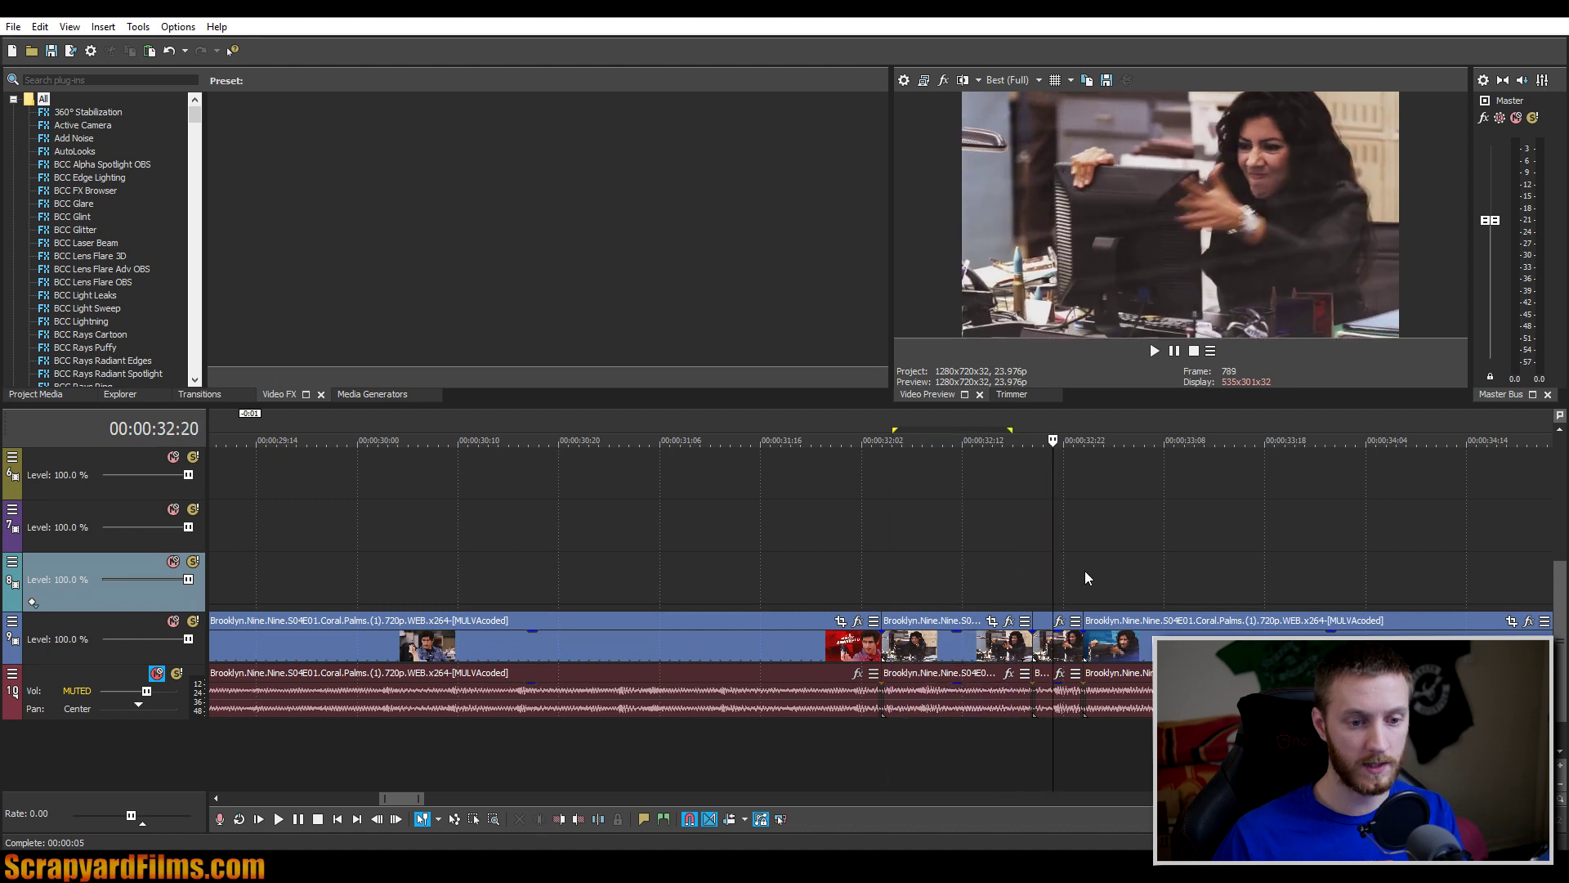
{"action": "left_click", "coordinate": [1078, 571]}
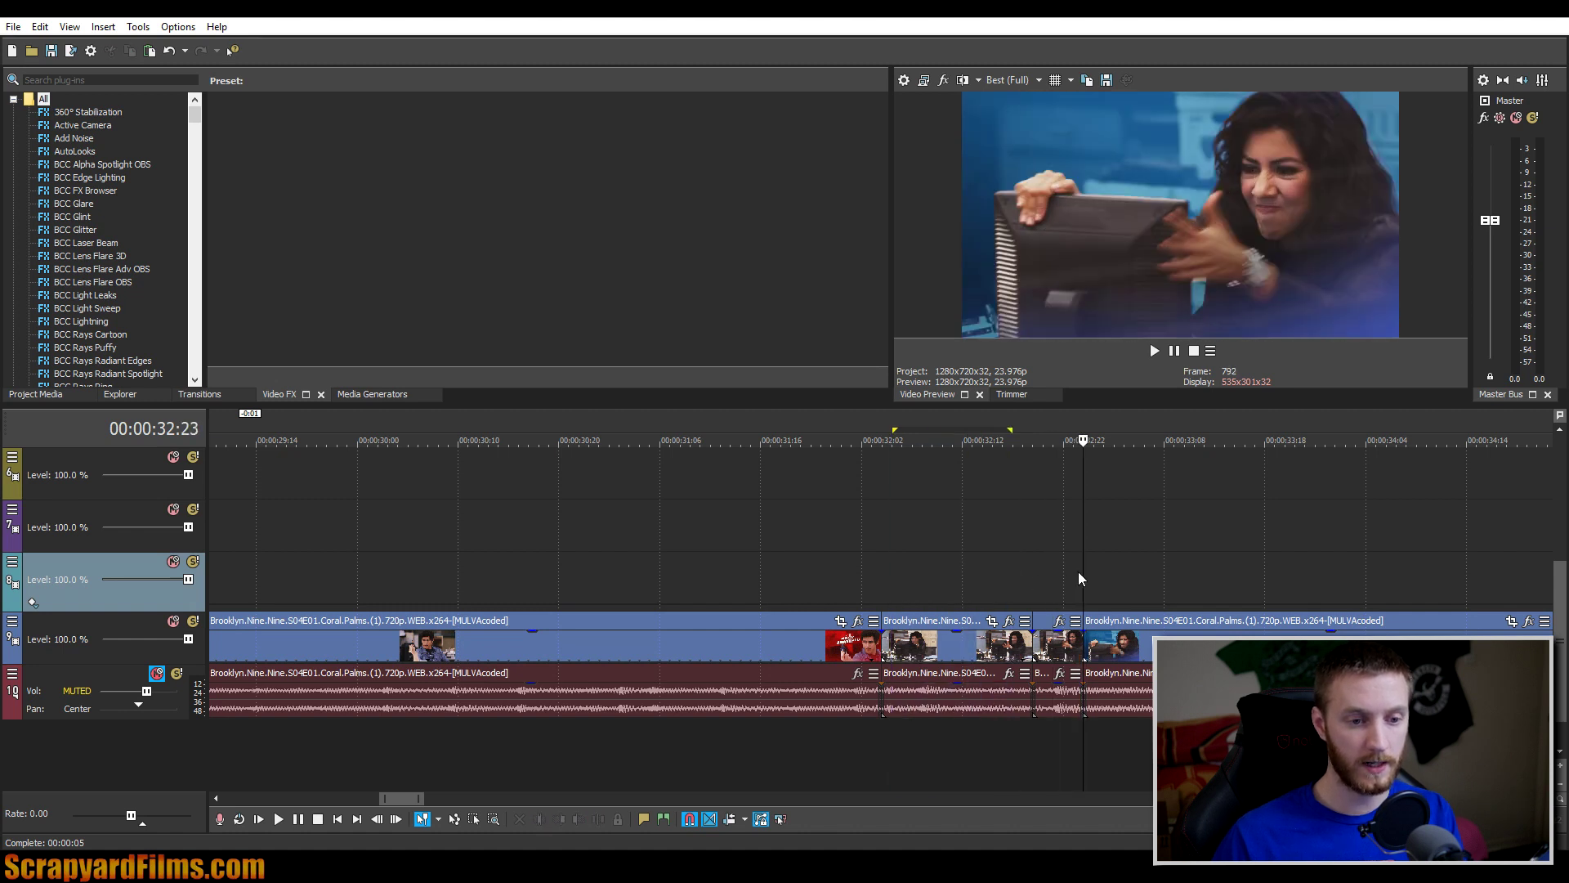
{"action": "key", "text": "Right"}
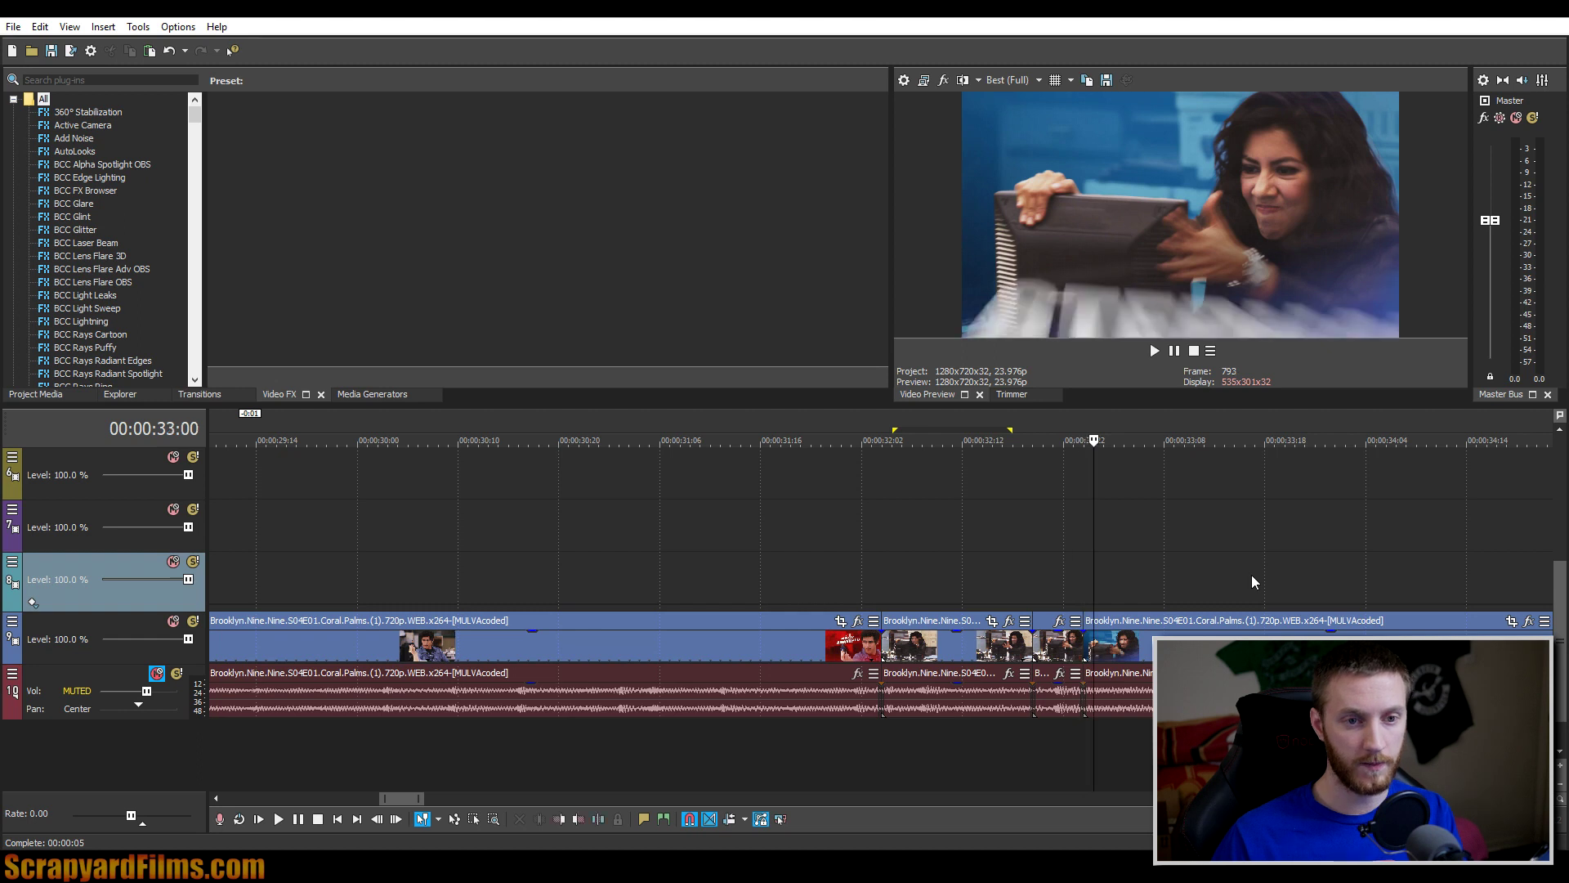
{"action": "key", "text": "Right"}
{"action": "key", "text": "Right"}
{"action": "key", "text": "Right"}
{"action": "key", "text": "Right"}
{"action": "key", "text": "Right"}
{"action": "key", "text": "Right"}
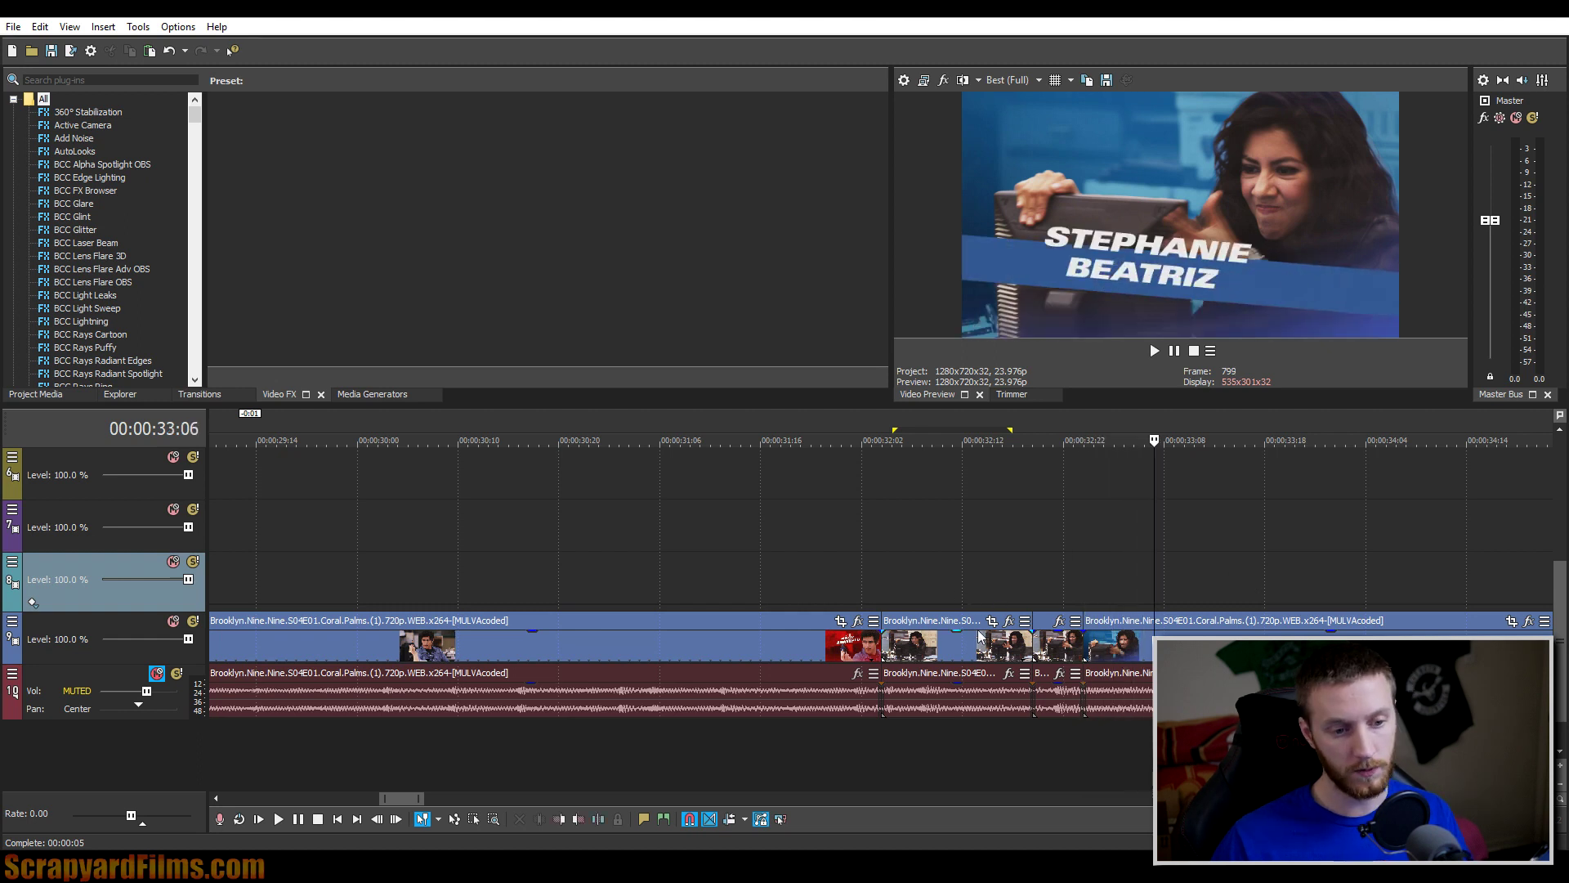
- Place the P1070253 dog clip on track 8 above the intro footage and set the playhead near its end at 00:00:34:13
{"action": "left_click", "coordinate": [952, 645]}
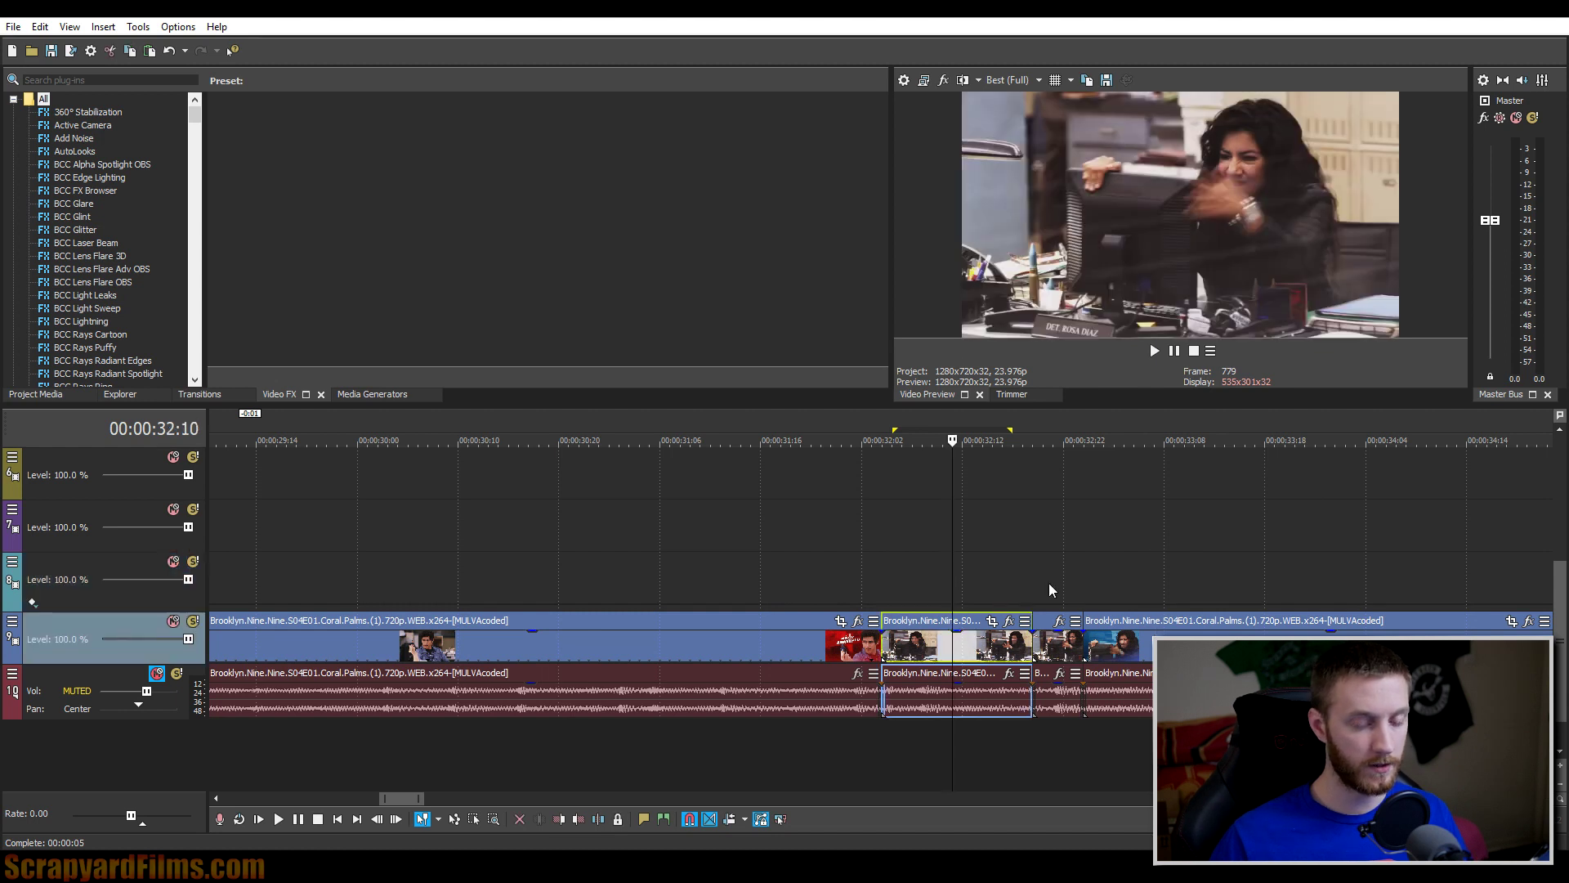
{"action": "scroll", "coordinate": [1047, 582], "scroll_direction": "down", "scroll_amount": 4}
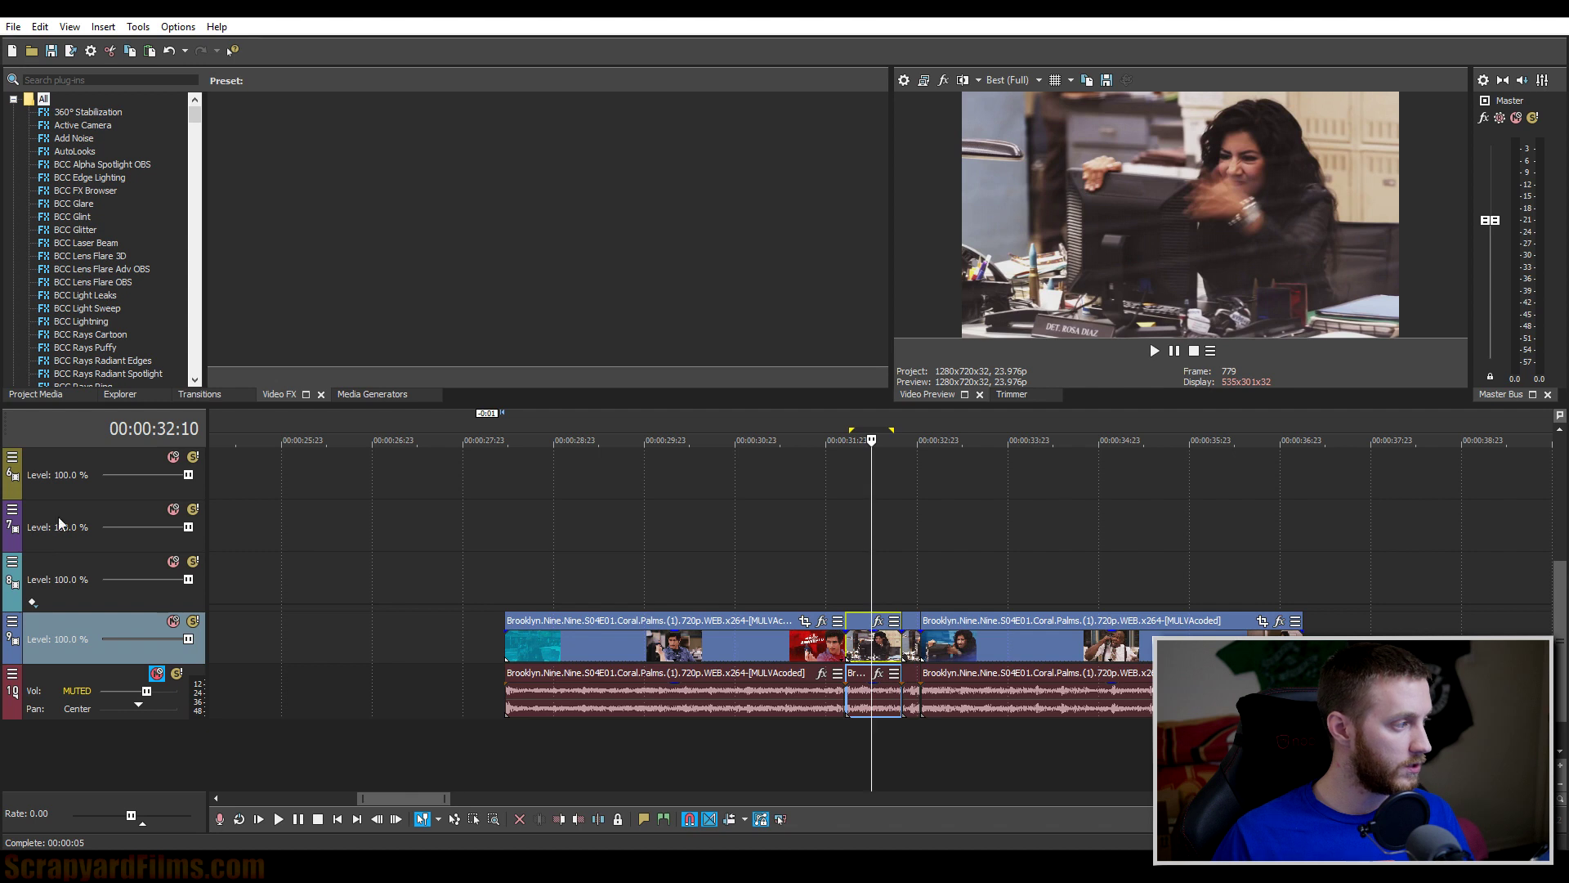
{"action": "left_click_drag", "start_coordinate": [905, 462], "coordinate": [772, 580]}
{"action": "left_click", "coordinate": [1169, 582]}
{"action": "left_click_drag", "start_coordinate": [1386, 590], "coordinate": [1015, 587]}
{"action": "left_click", "coordinate": [1066, 587]}
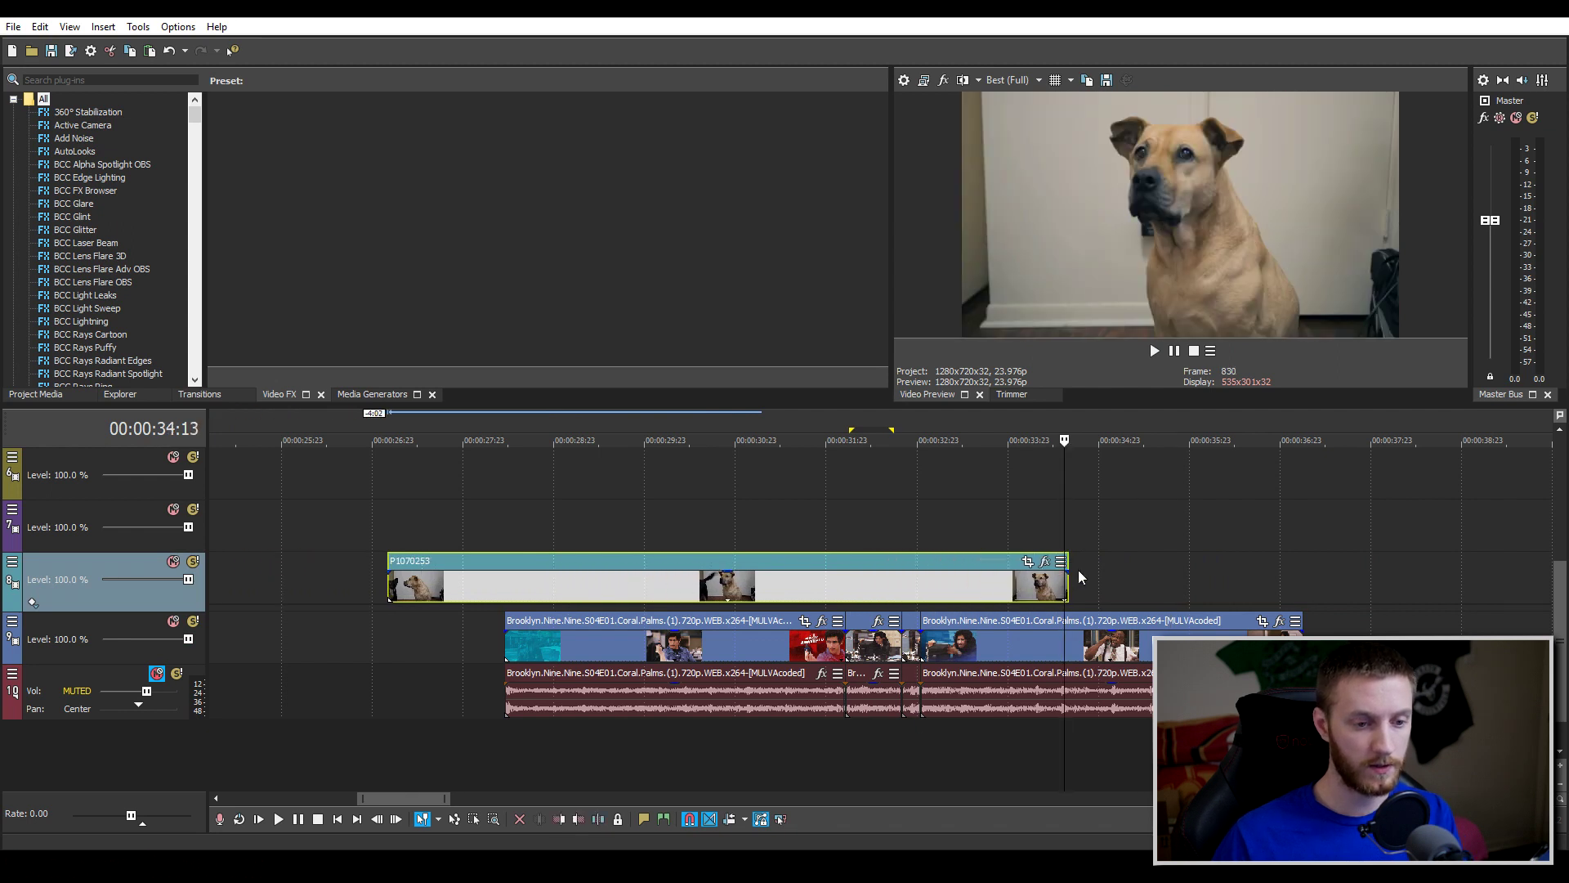
- Split the dog clip at 00:00:34:13 and delete everything before it, keeping only the last few frames
{"action": "key", "text": "s"}
{"action": "left_click", "coordinate": [1034, 581]}
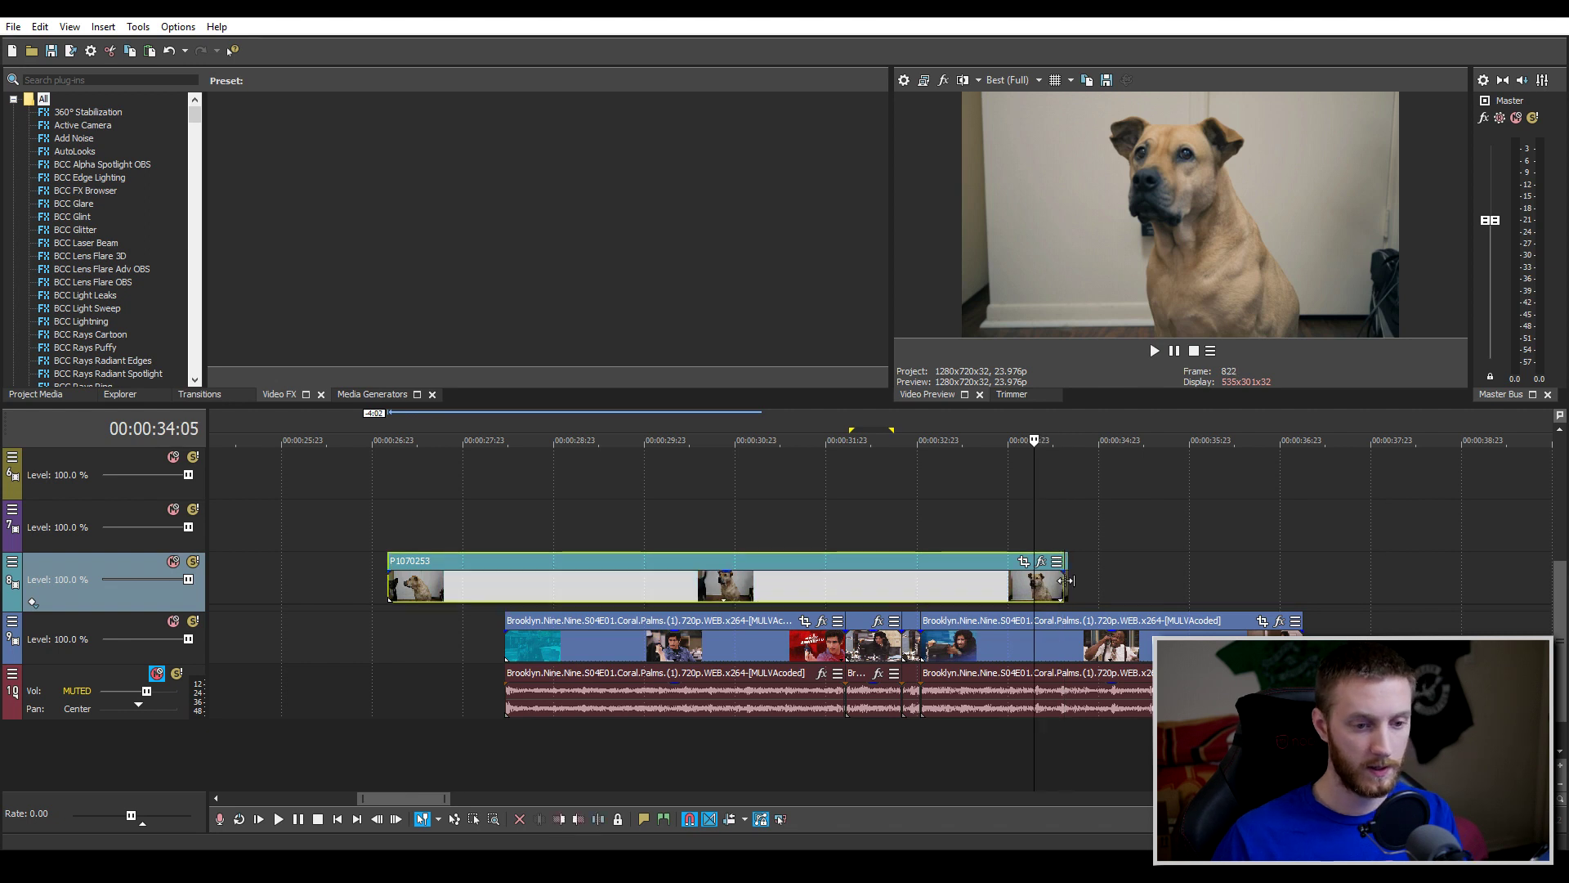
{"action": "key", "text": "Delete"}
- Move the short leftover dog clip fragment on track 8 to 00:00:32:18, where the frozen shot of the reference begins
{"action": "left_click", "coordinate": [1066, 581]}
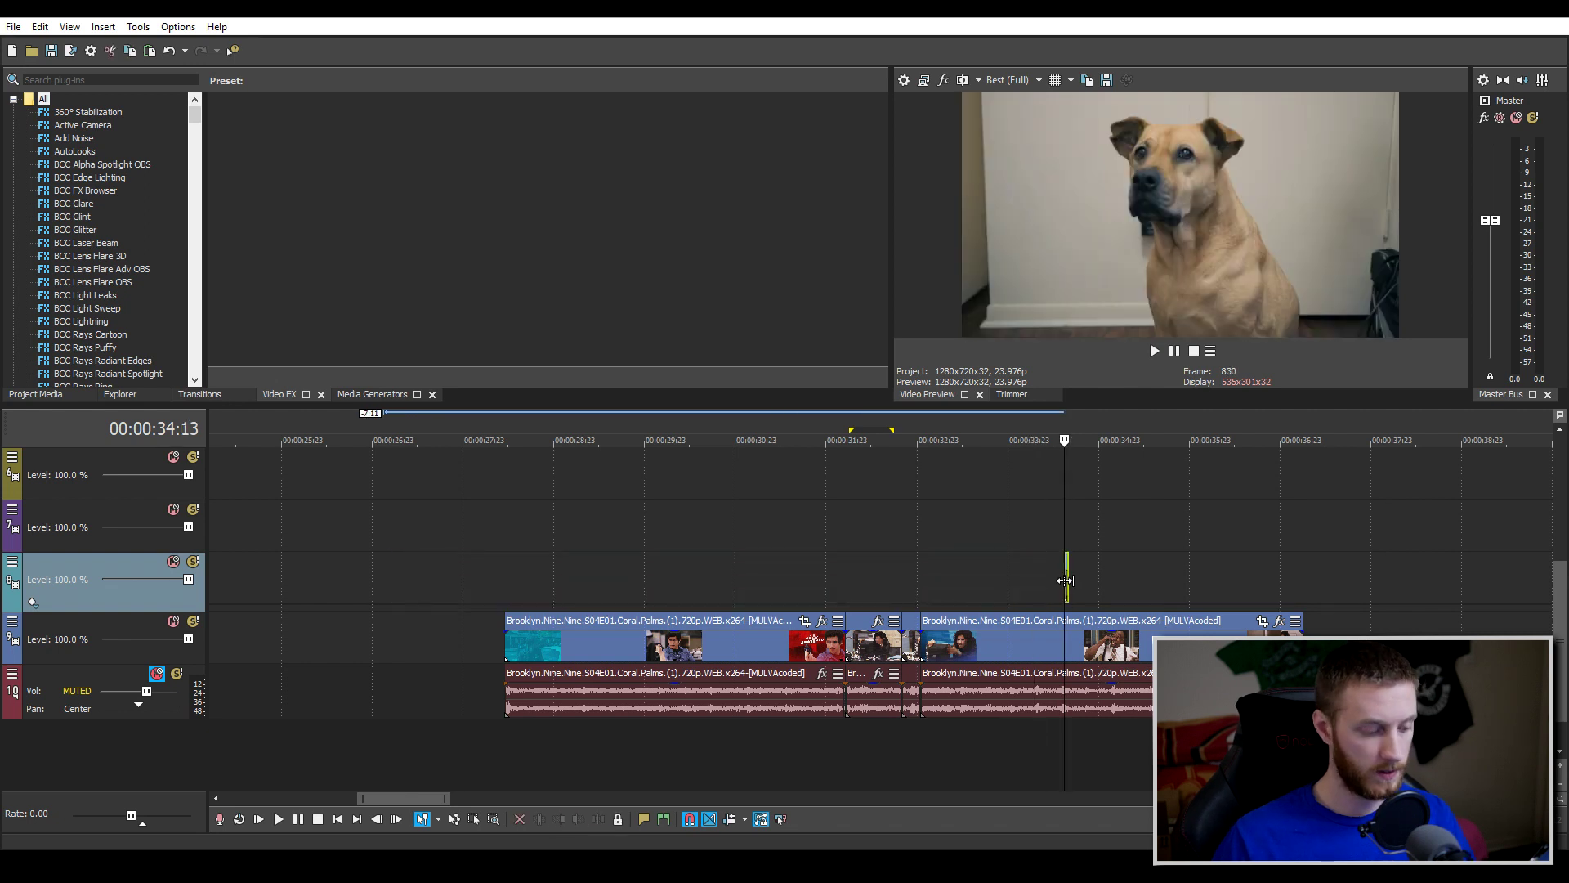
{"action": "key", "text": "Delete"}
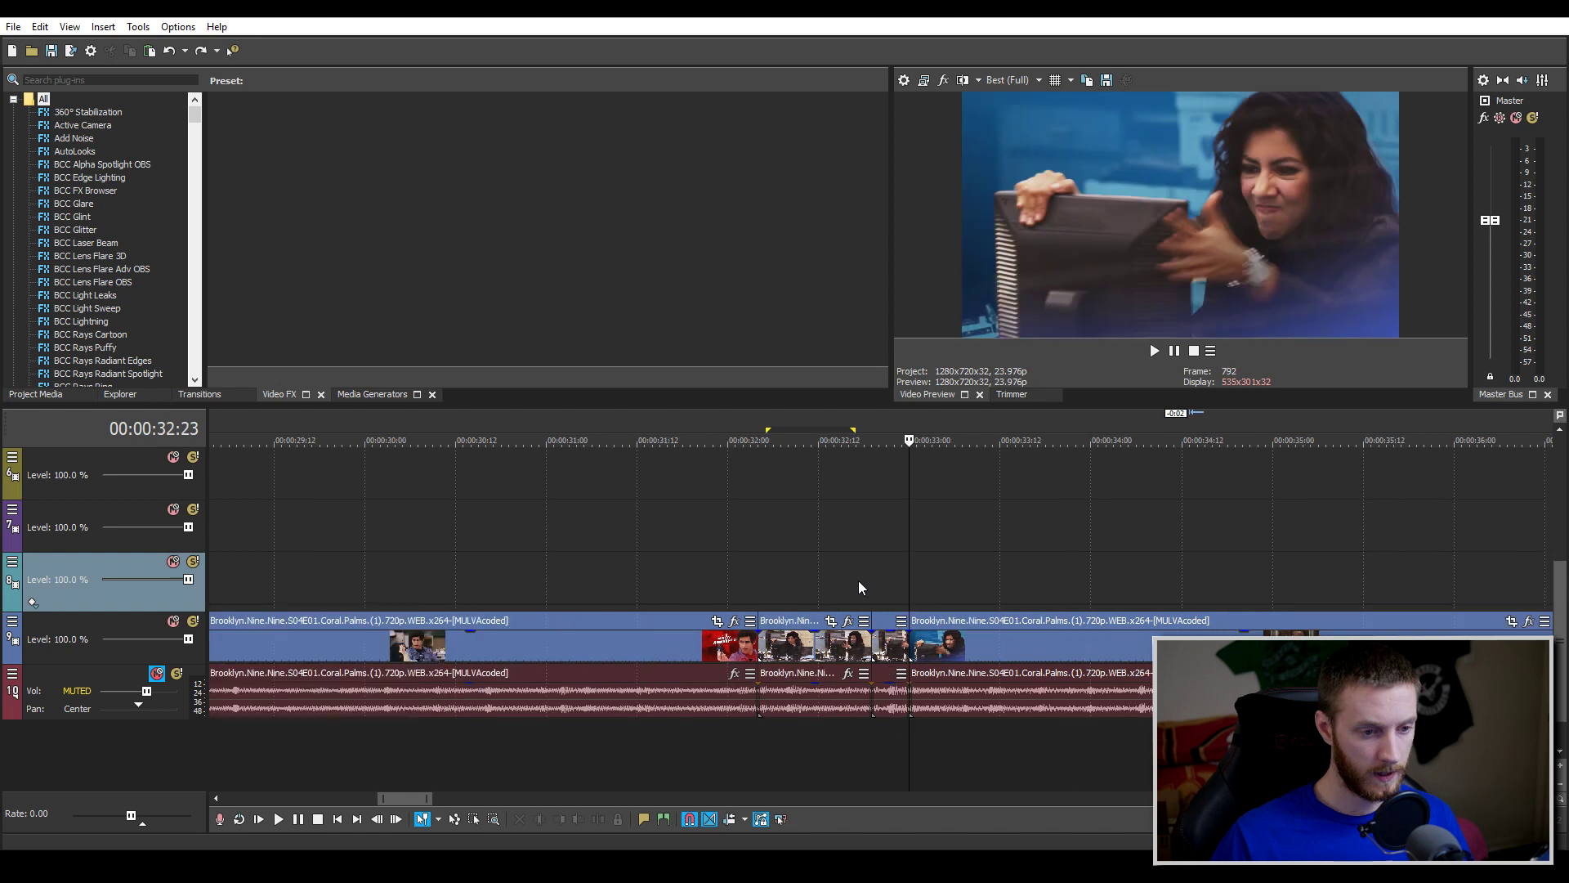
{"action": "left_click", "coordinate": [870, 577]}
{"action": "key", "text": "ctrl+v"}
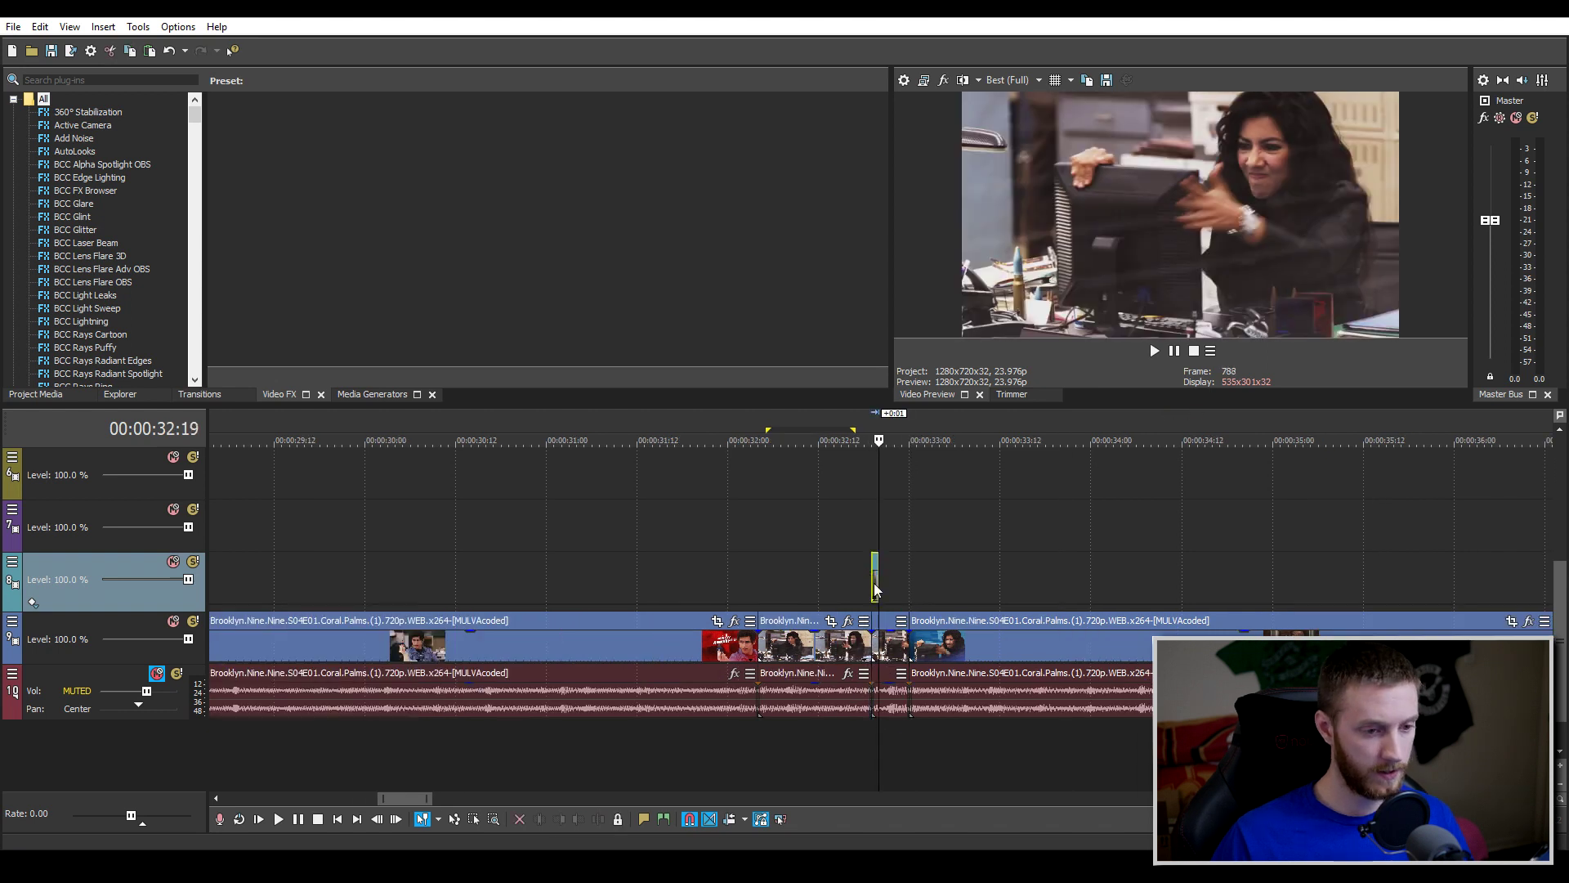
{"action": "left_click", "coordinate": [875, 578]}
{"action": "scroll", "coordinate": [875, 578], "scroll_direction": "up", "scroll_amount": 3}
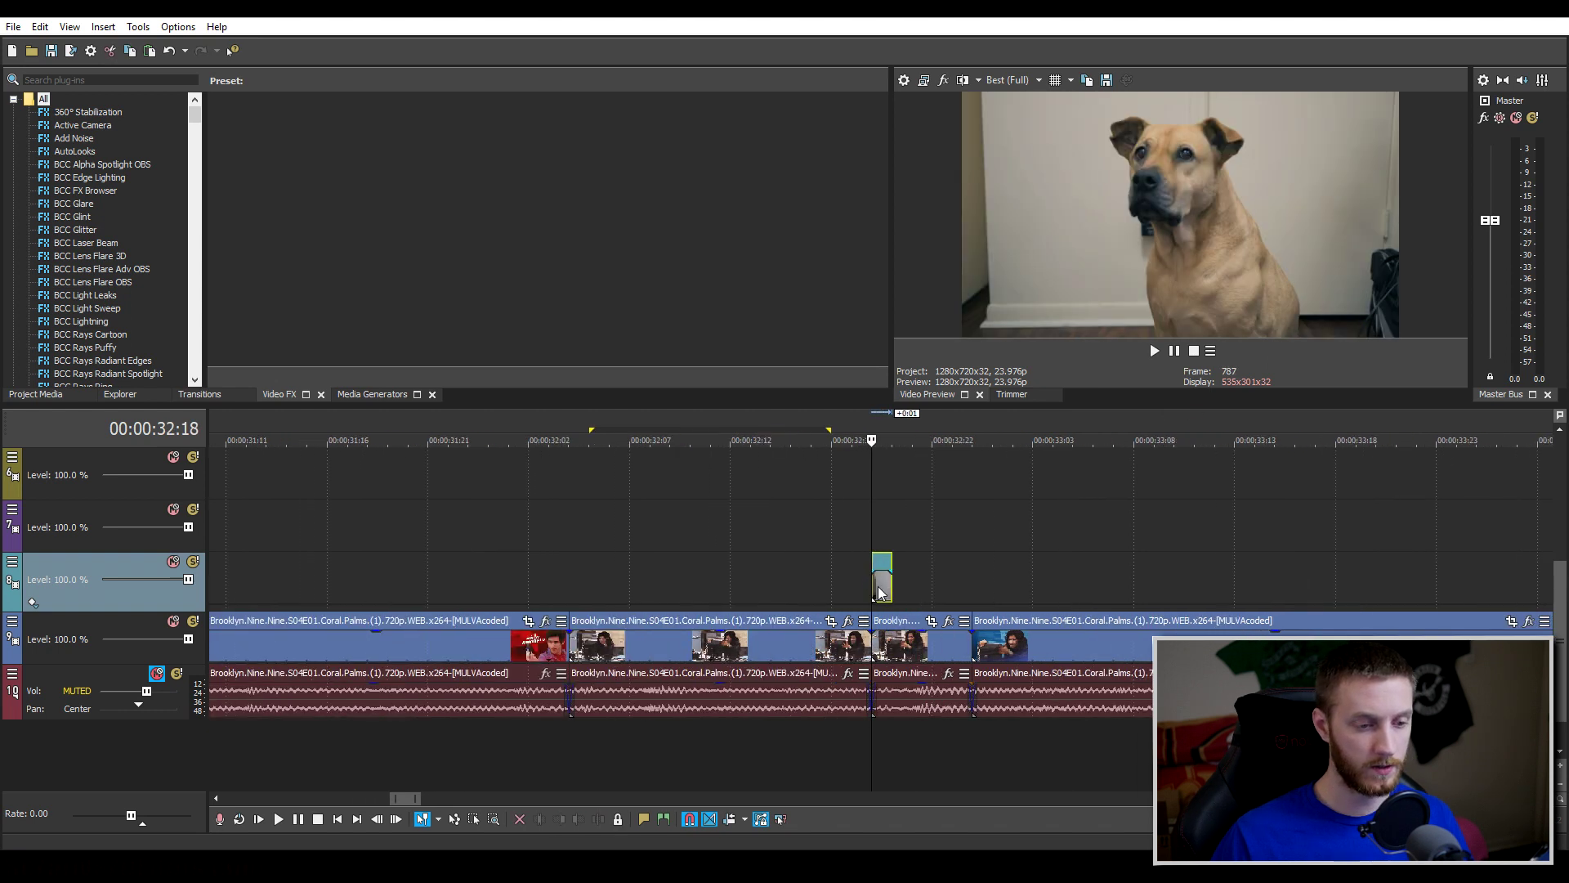
- Save a snapshot of the dog frame at 00:00:32:18 to the brooklyn nine-nine folder as cookiedog.png
{"action": "key", "text": "alt+1"}
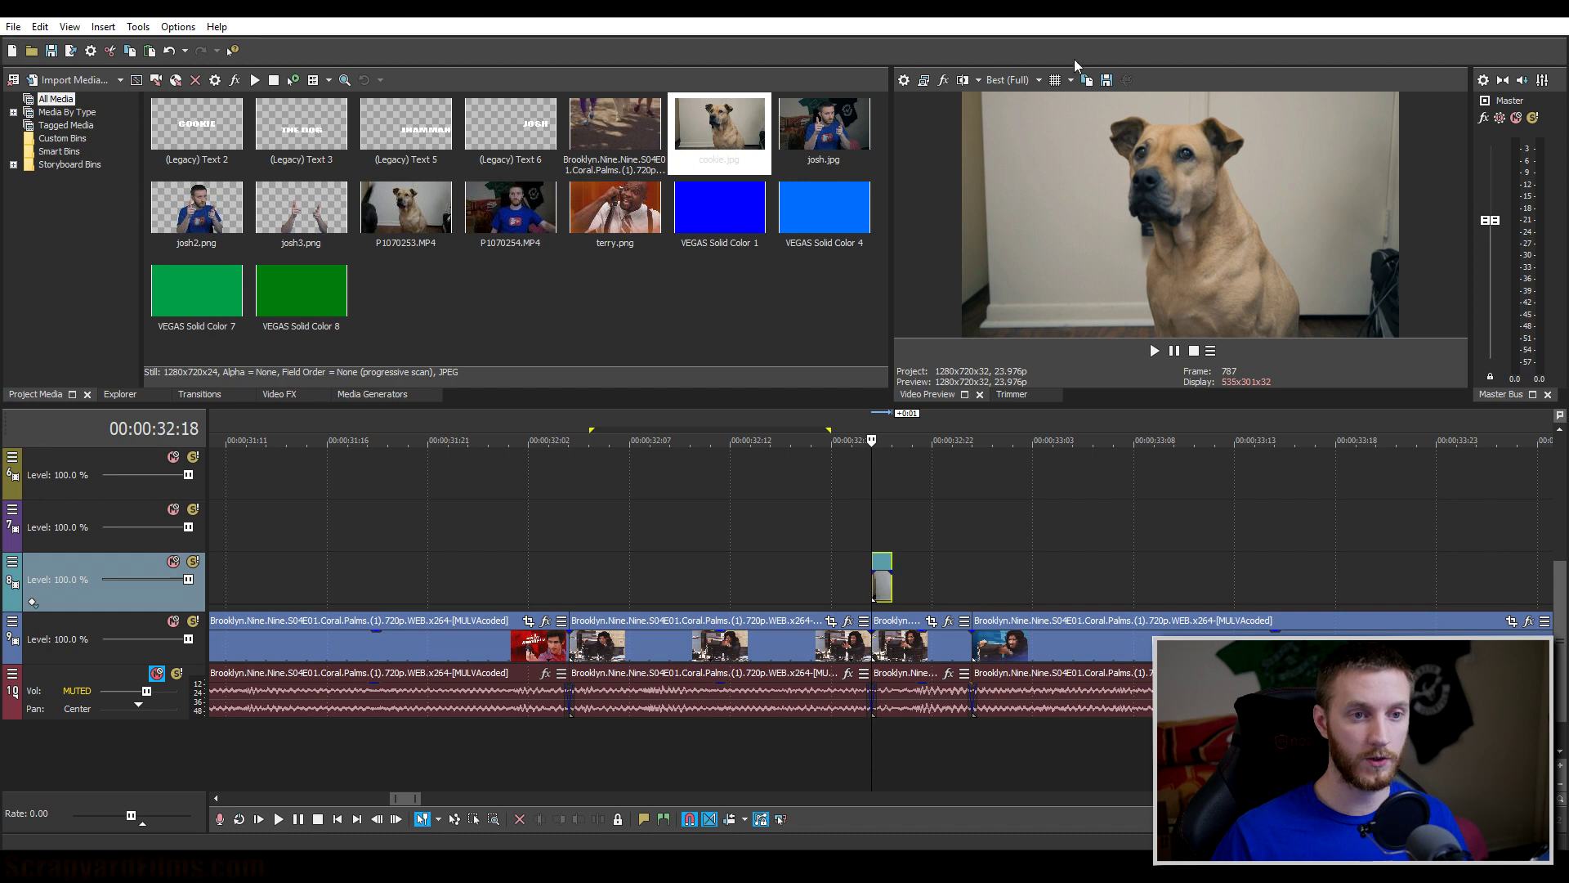
{"action": "left_click", "coordinate": [1106, 80]}
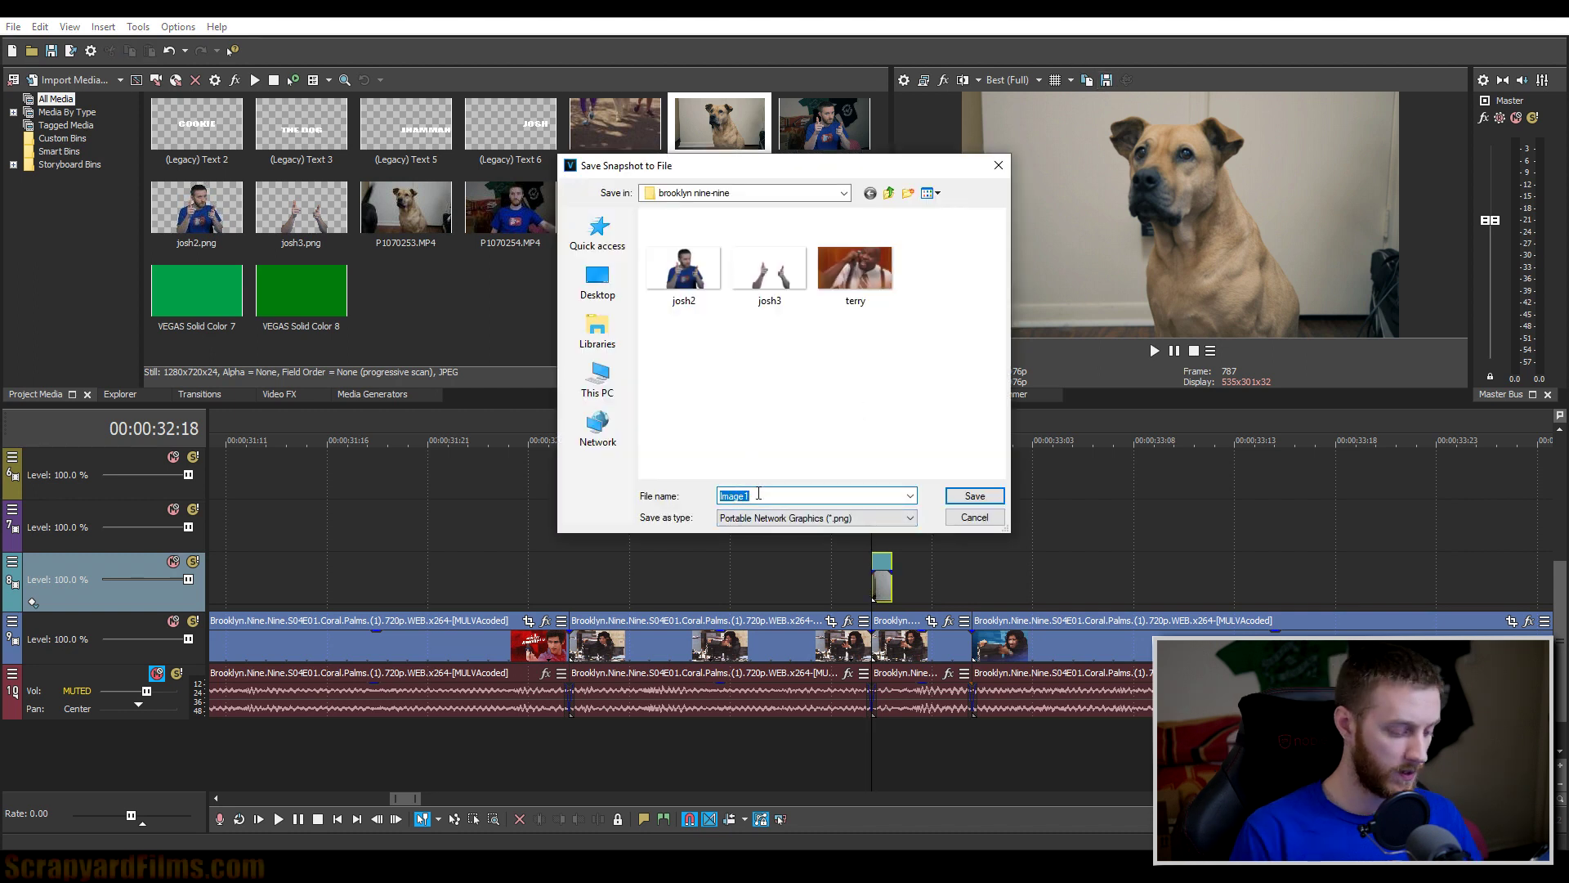
{"action": "type", "text": "cookie"}
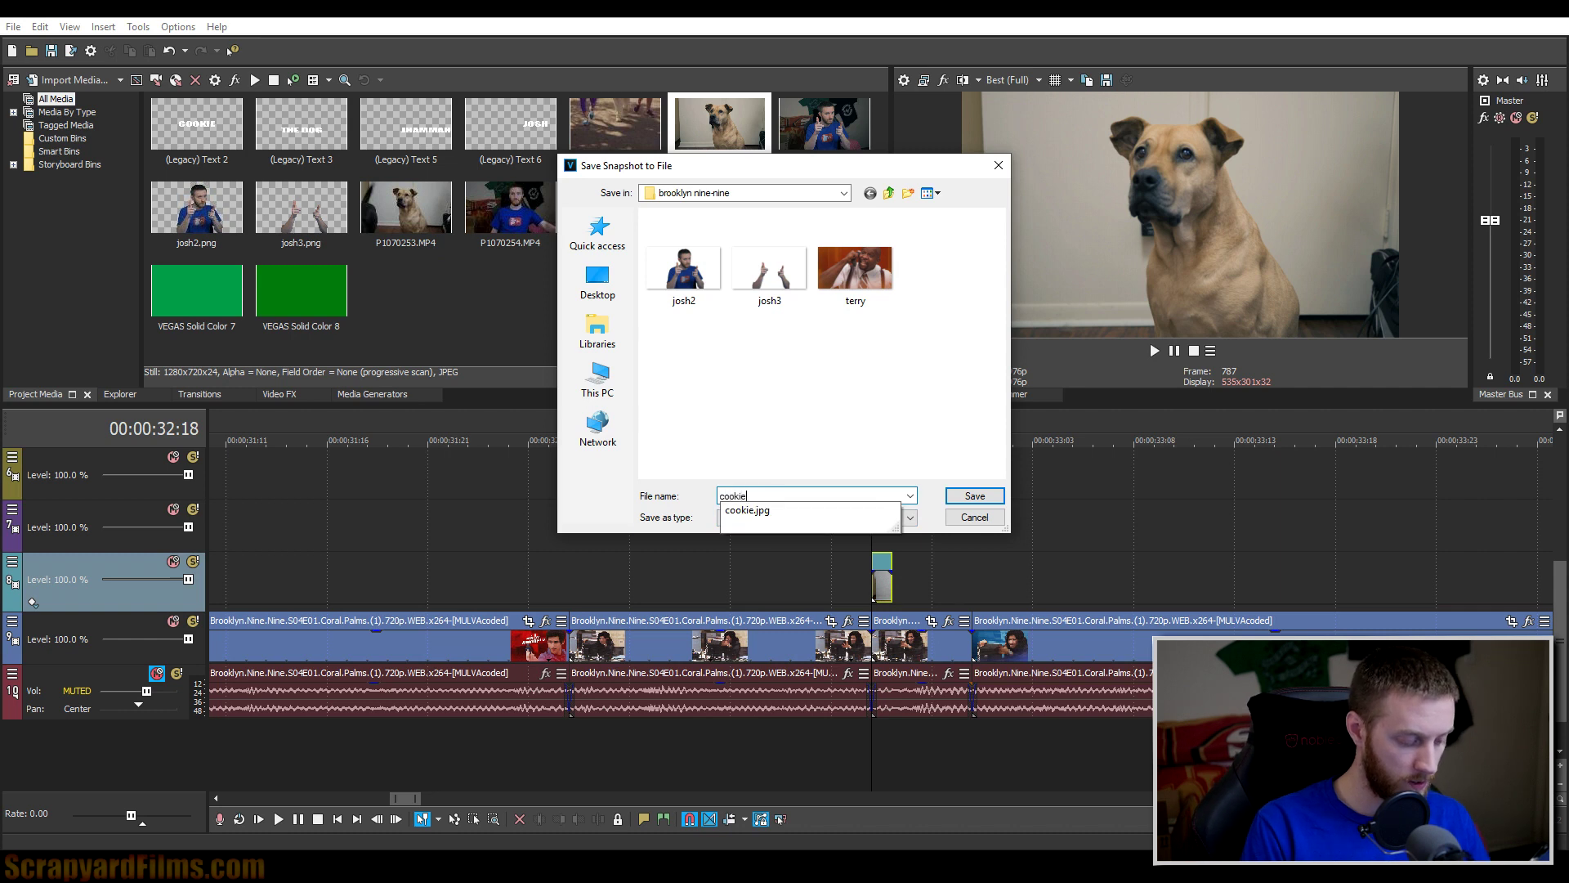
{"action": "type", "text": ".png"}
{"action": "key", "text": "Return"}
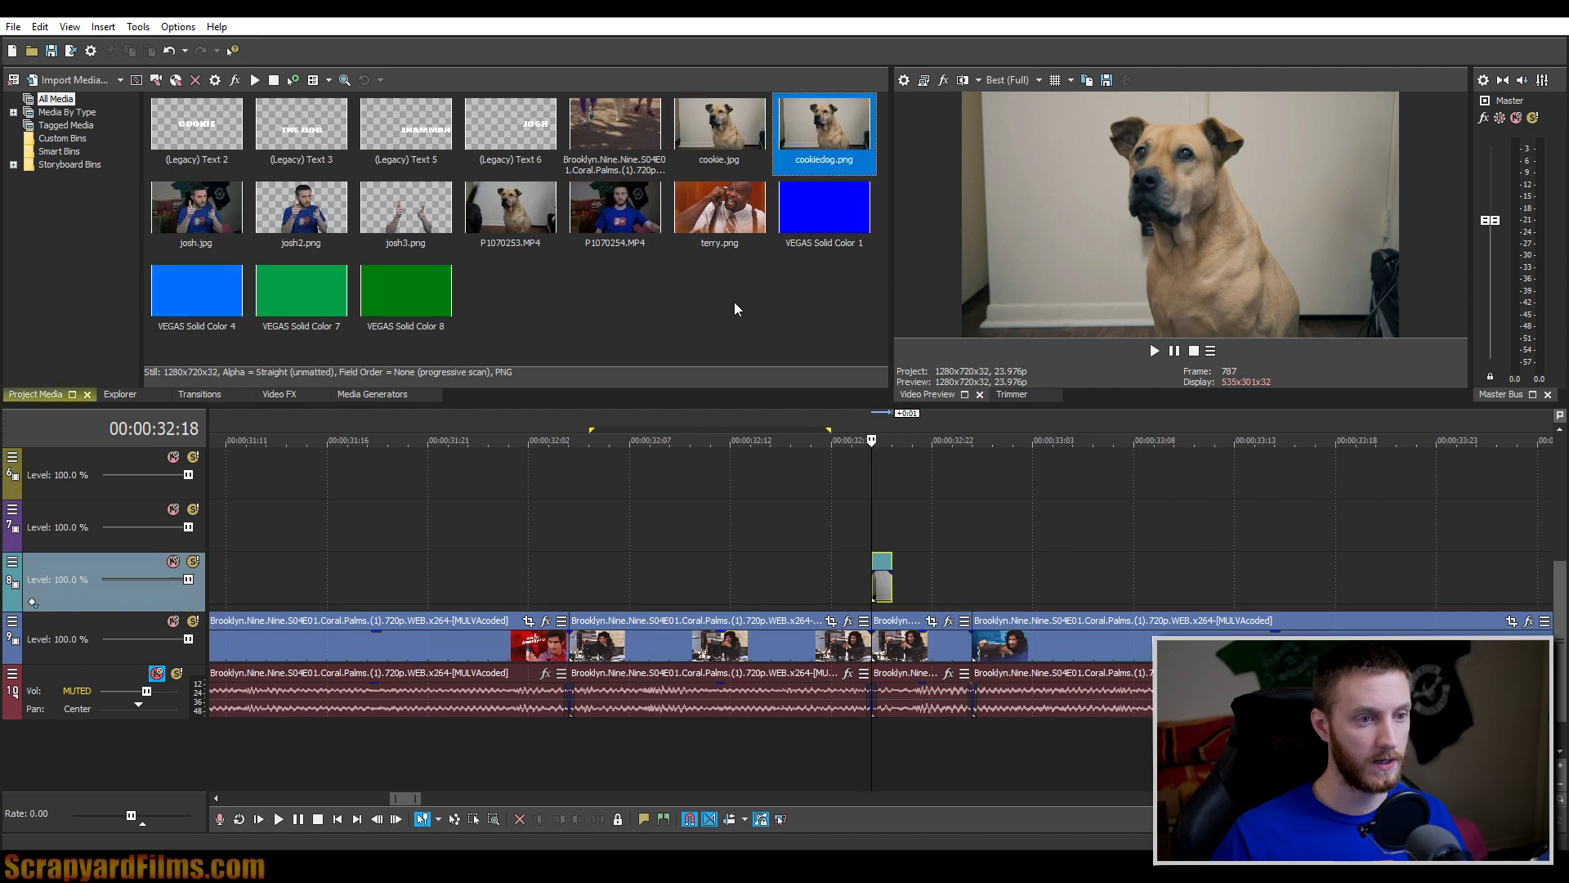
- Add cookiedog.png to track 8 from 00:00:32:18, directly after the dog clip that fills the segment from 00:00:32:03
{"action": "left_click", "coordinate": [816, 147]}
{"action": "left_click_drag", "start_coordinate": [822, 165], "coordinate": [585, 590]}
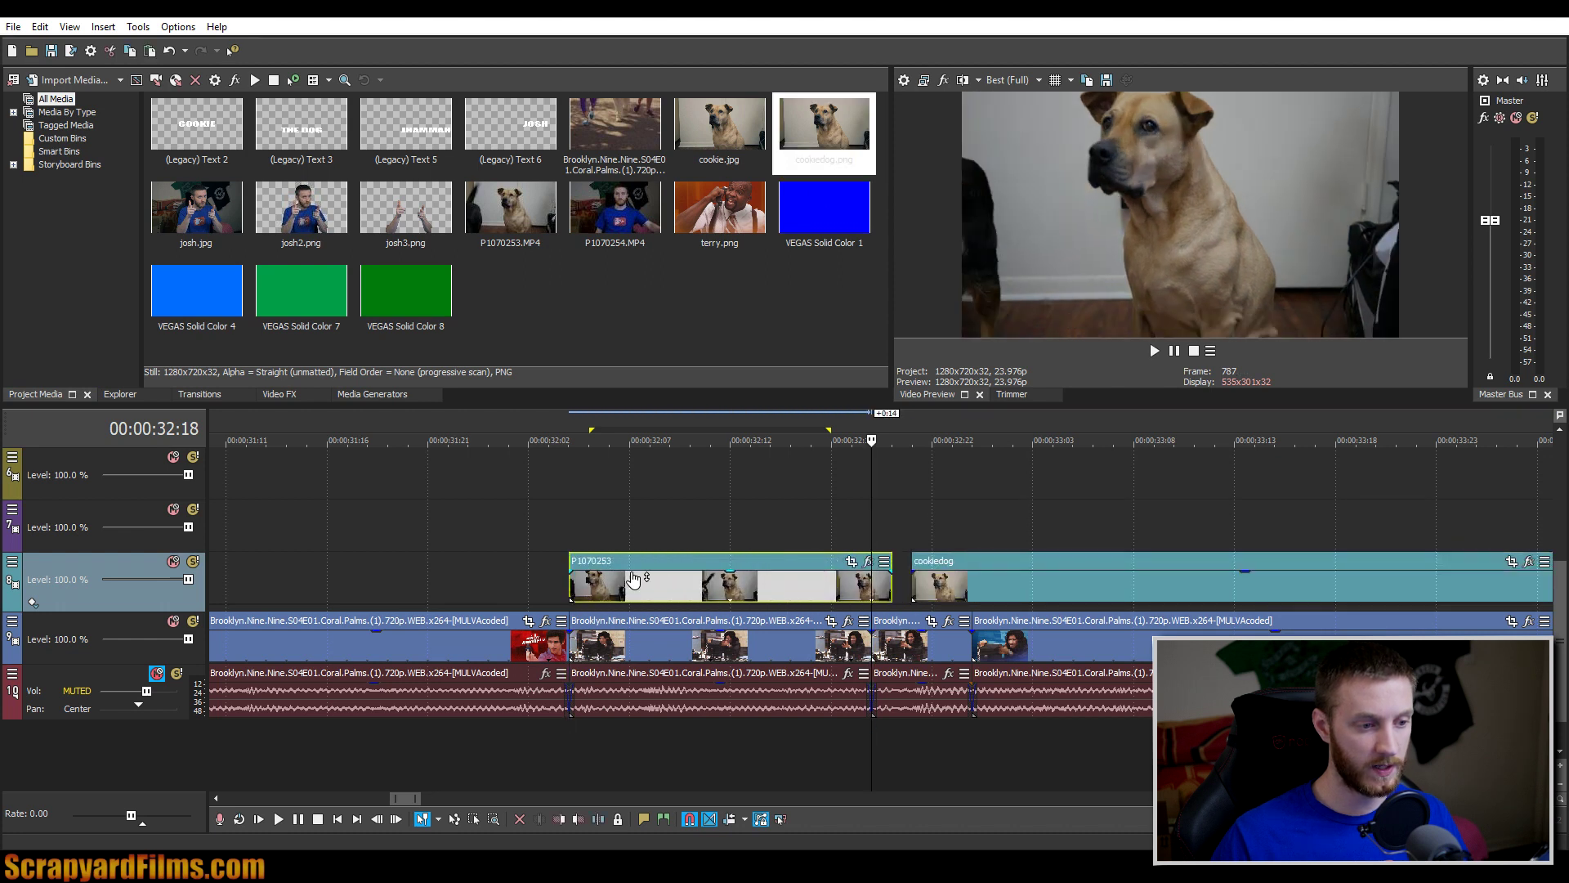
{"action": "mouse_move", "coordinate": [887, 585]}
{"action": "left_mouse_down"}
{"action": "mouse_move", "coordinate": [871, 586]}
{"action": "mouse_move", "coordinate": [949, 586]}
{"action": "mouse_move", "coordinate": [913, 586]}
{"action": "left_mouse_up"}
{"action": "scroll", "coordinate": [921, 533], "scroll_direction": "down", "scroll_amount": 3}
{"action": "scroll", "coordinate": [918, 528], "scroll_direction": "down", "scroll_amount": 1}
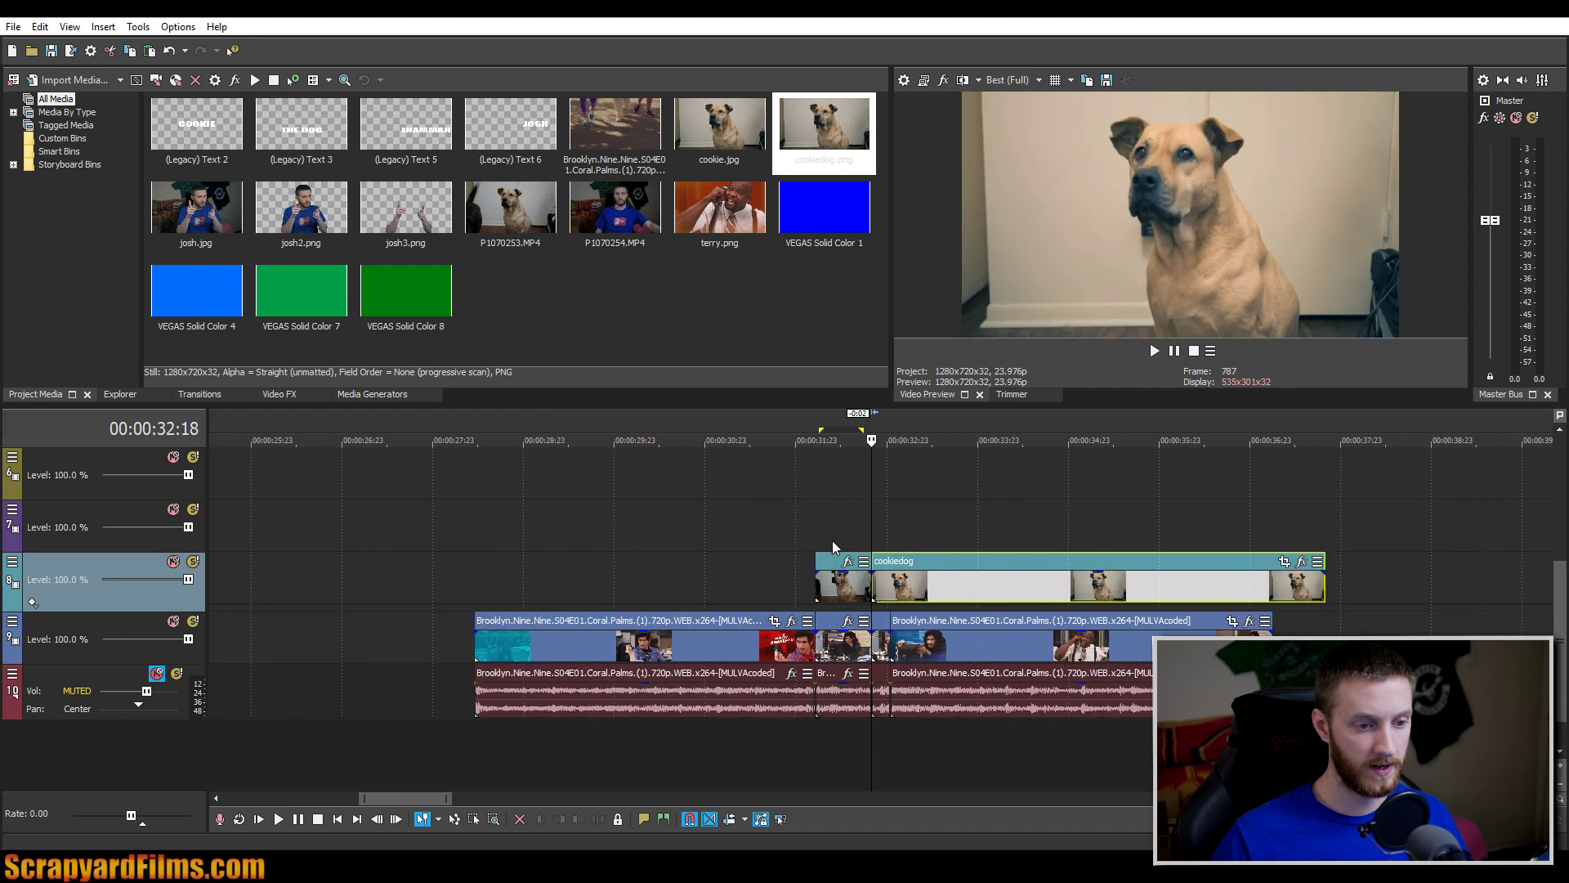
- Expand track 8's effect keyframes and move the cookiedog still up to track 7, keeping its start at 00:00:32:18
{"action": "left_click", "coordinate": [965, 530]}
{"action": "left_click", "coordinate": [31, 606]}
{"action": "left_click", "coordinate": [31, 606]}
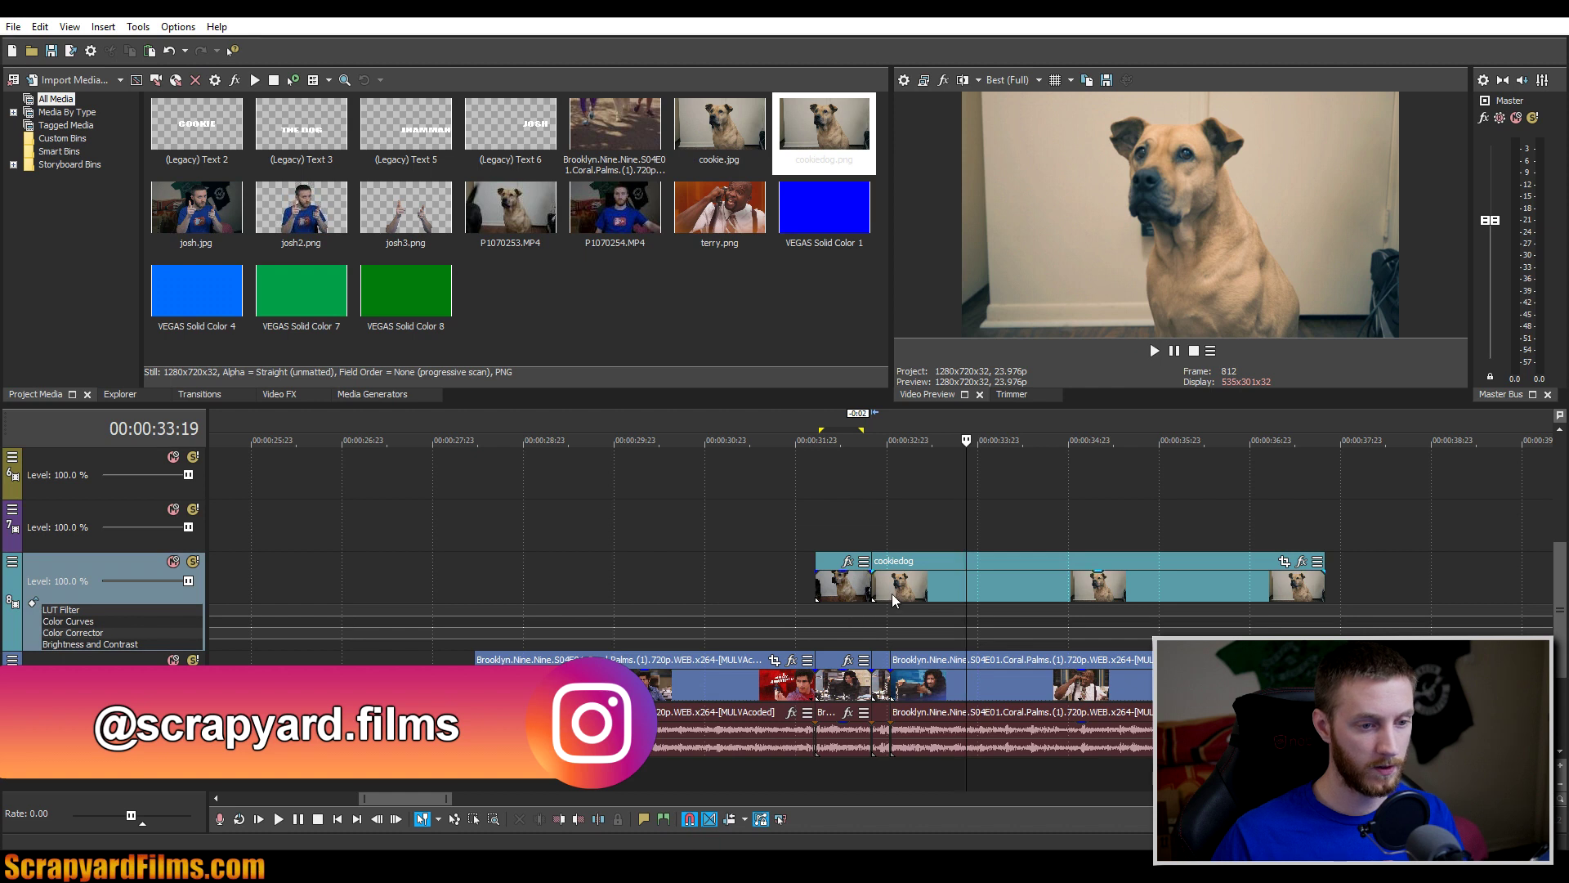
{"action": "left_click_drag", "start_coordinate": [891, 593], "coordinate": [891, 543]}
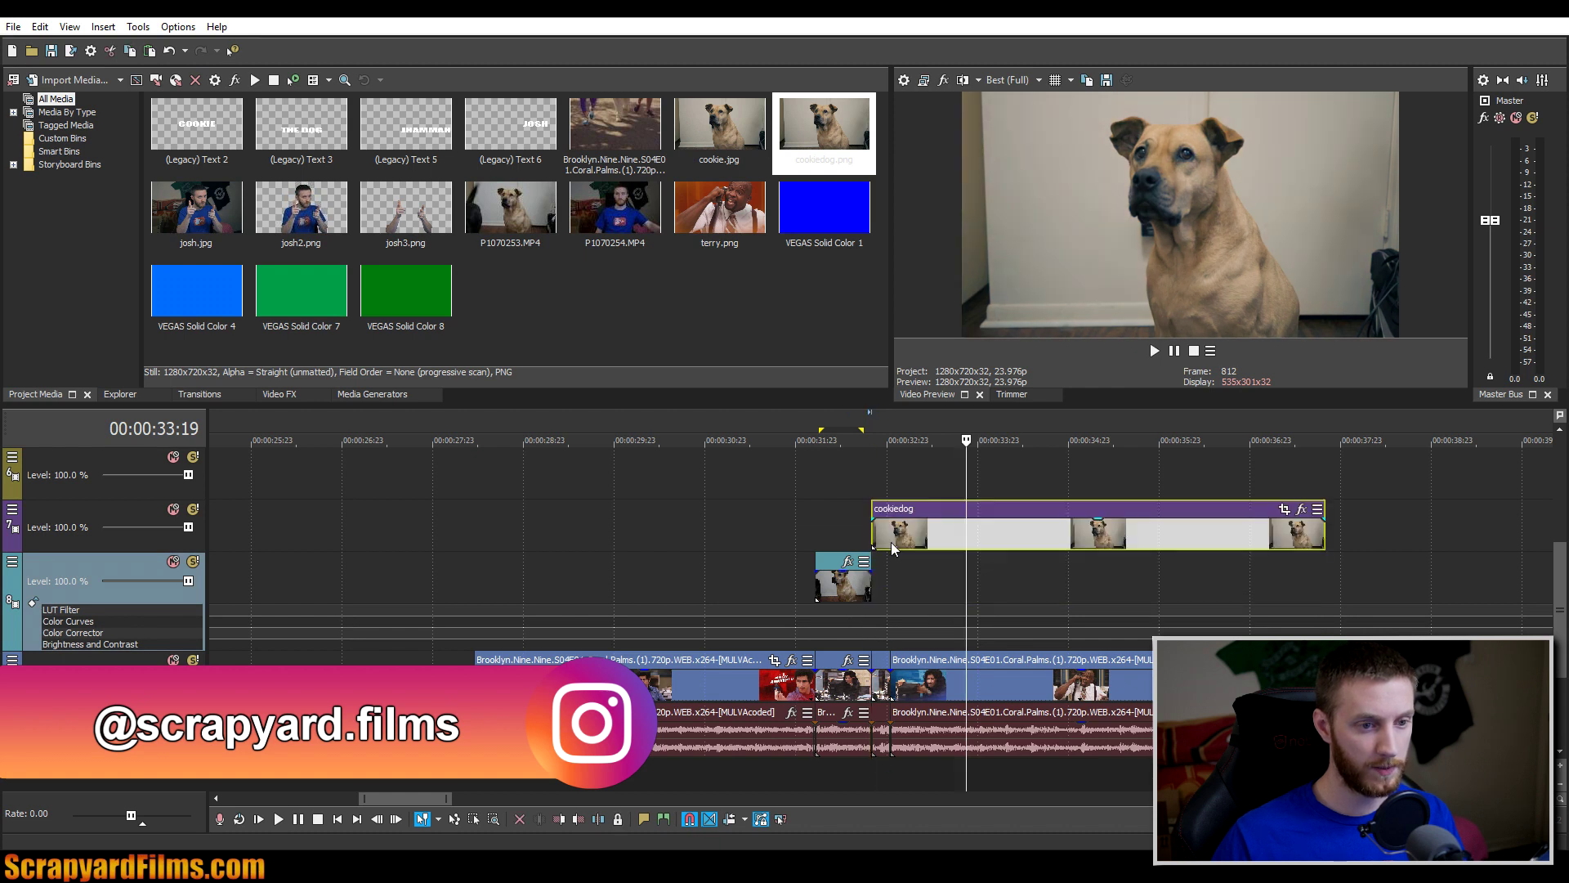
- Put the playhead at 00:00:32:18, where the dog clip meets the still, and select the cookiedog still on track 7
{"action": "left_click", "coordinate": [845, 526]}
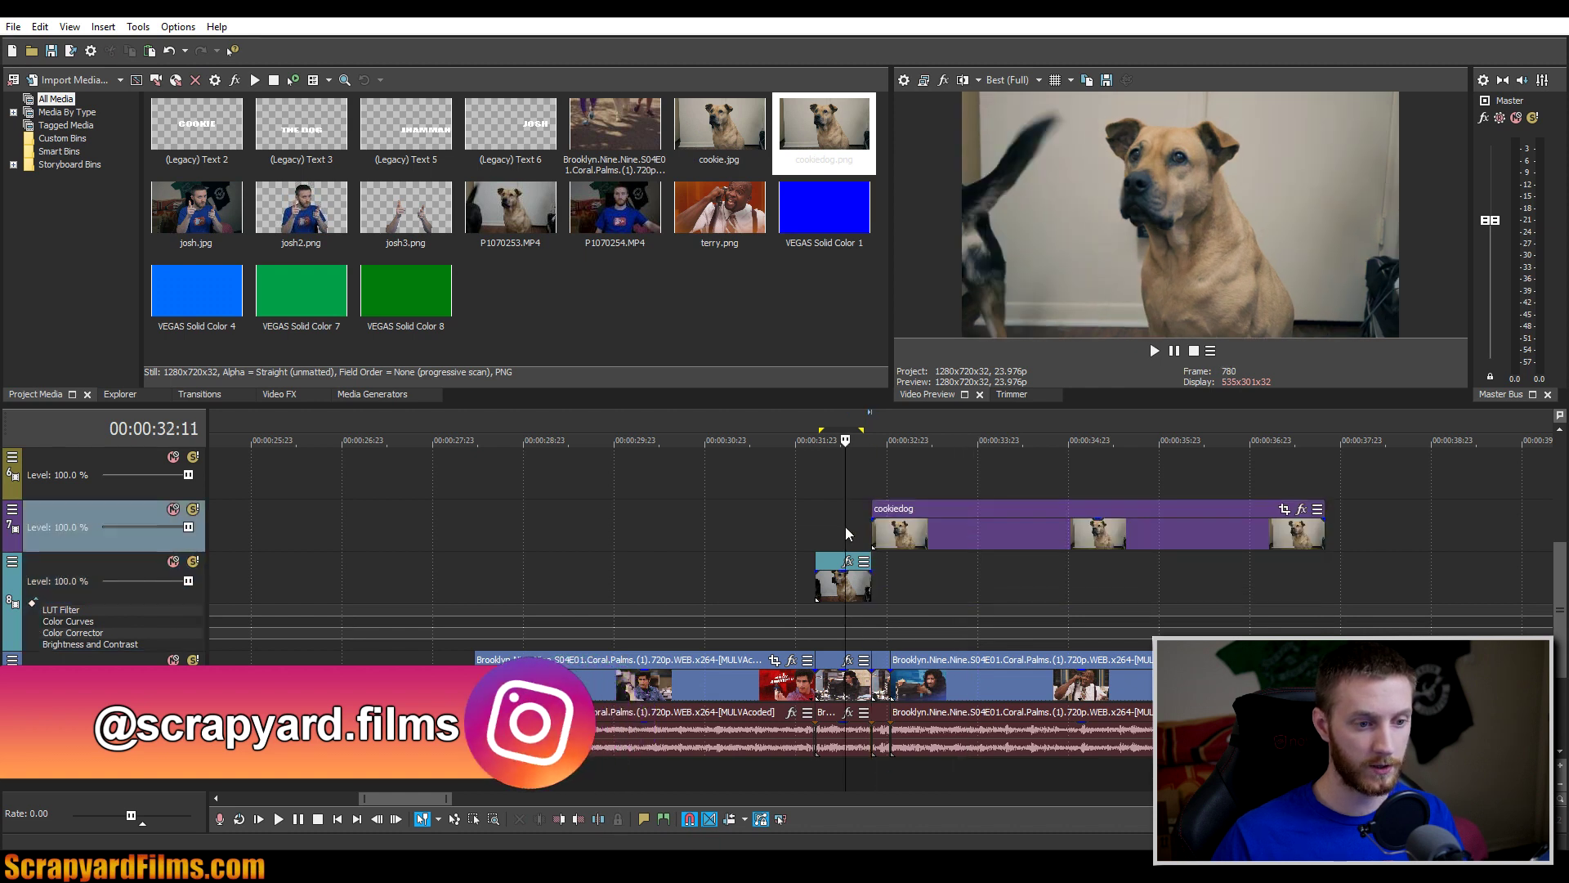
{"action": "left_click", "coordinate": [898, 546]}
{"action": "left_click", "coordinate": [876, 582]}
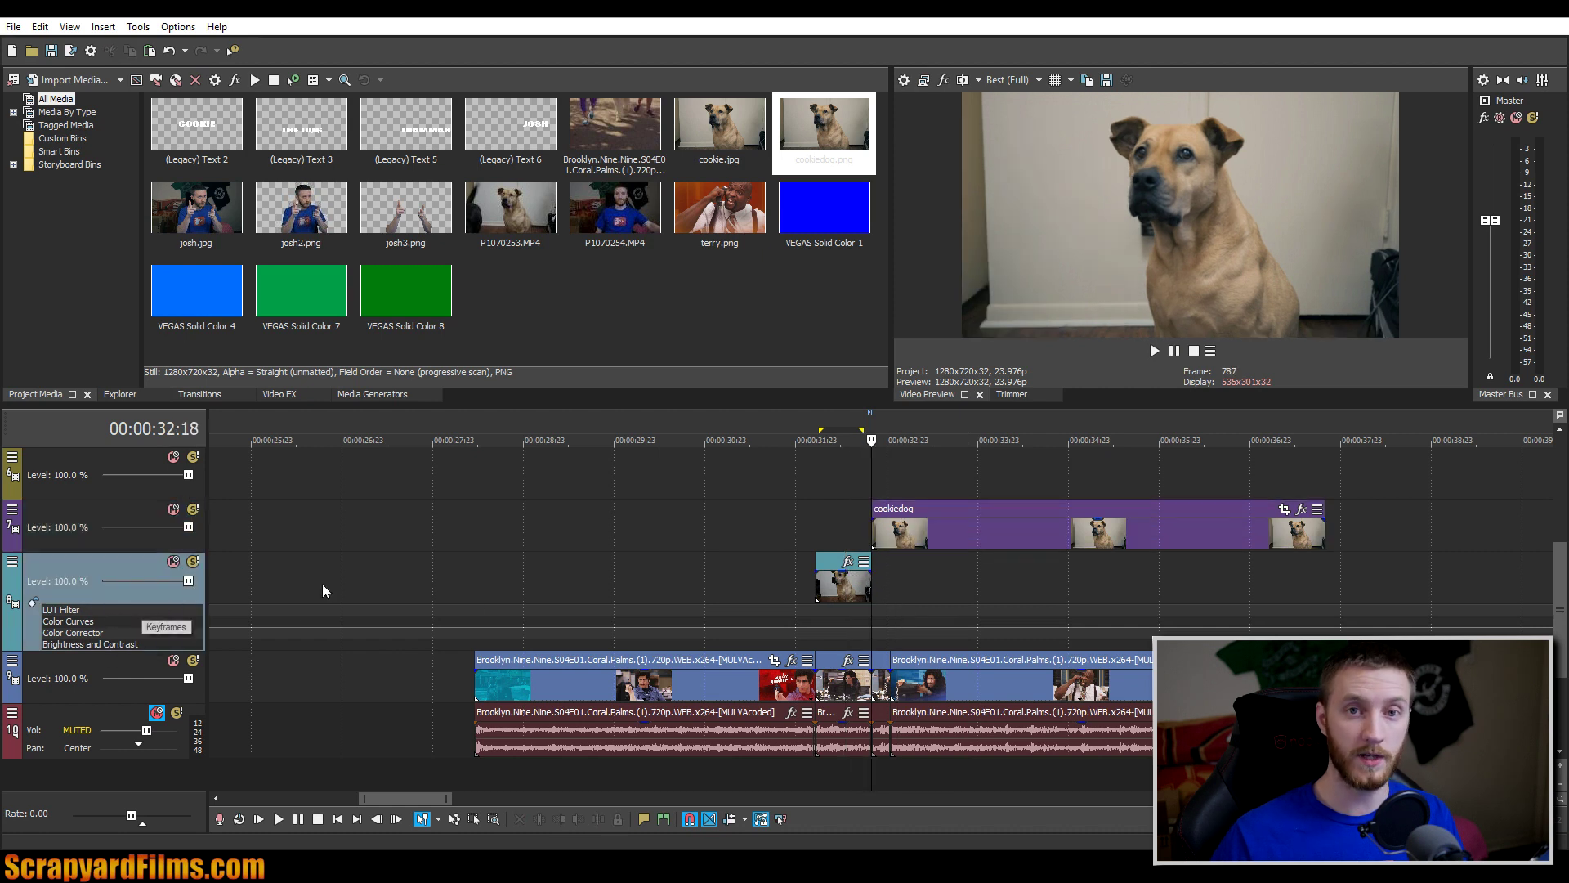
{"action": "mouse_move", "coordinate": [920, 531]}
{"action": "left_mouse_down"}
{"action": "mouse_move", "coordinate": [919, 579]}
{"action": "mouse_move", "coordinate": [909, 538]}
{"action": "left_mouse_up"}
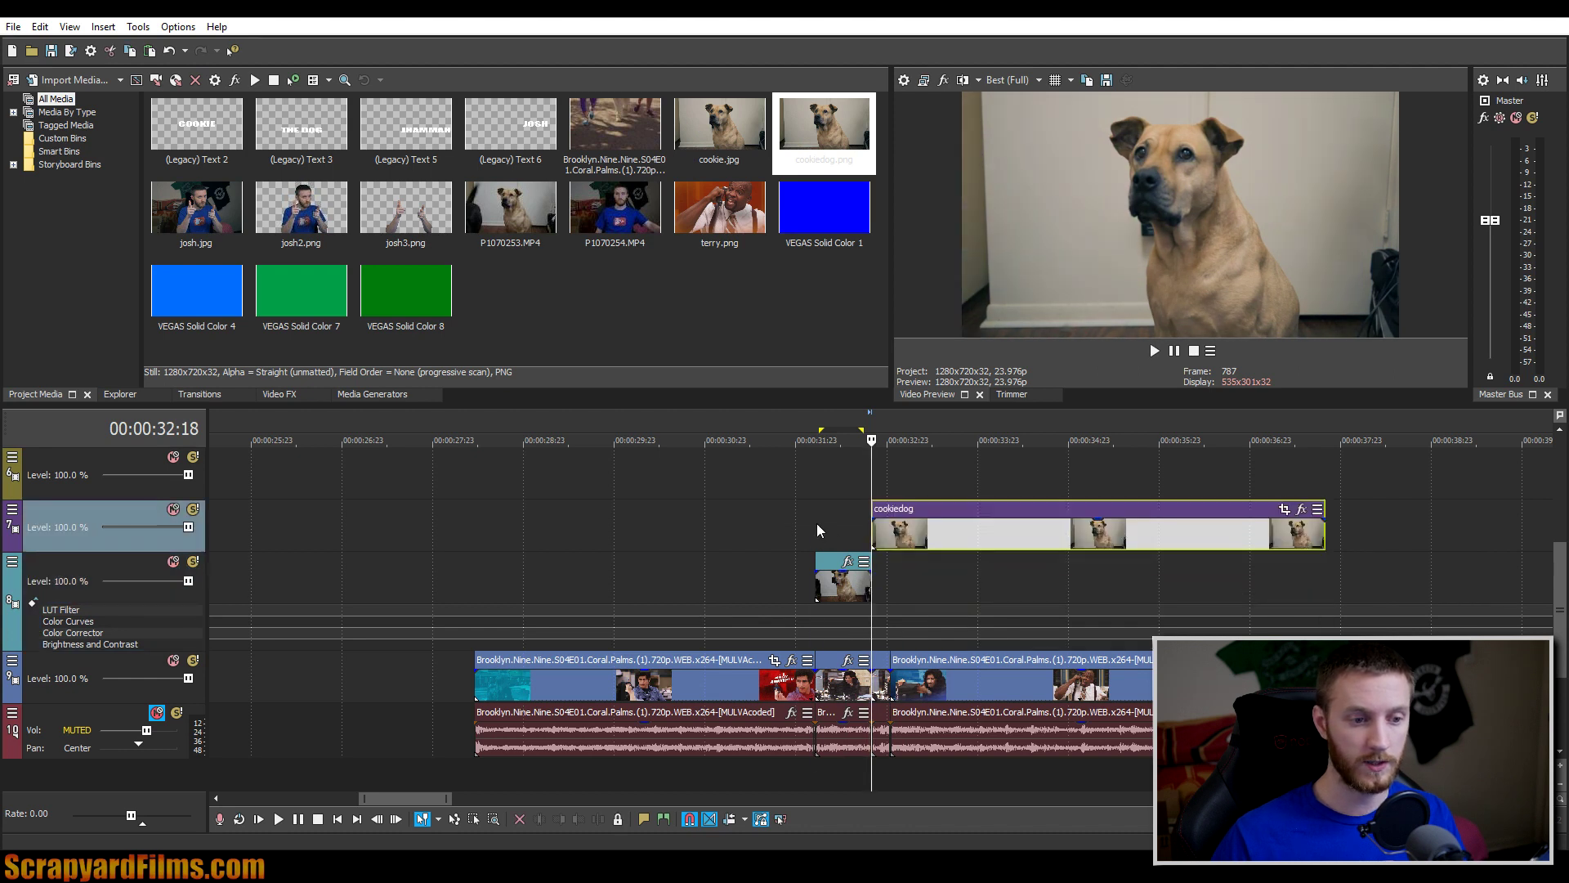
- Split the cookiedog still on track 7 at 00:00:32:23, in line with the cut in the reference clip on track 9
{"action": "left_click", "coordinate": [816, 523]}
{"action": "key", "text": "space"}
{"action": "left_click", "coordinate": [891, 580]}
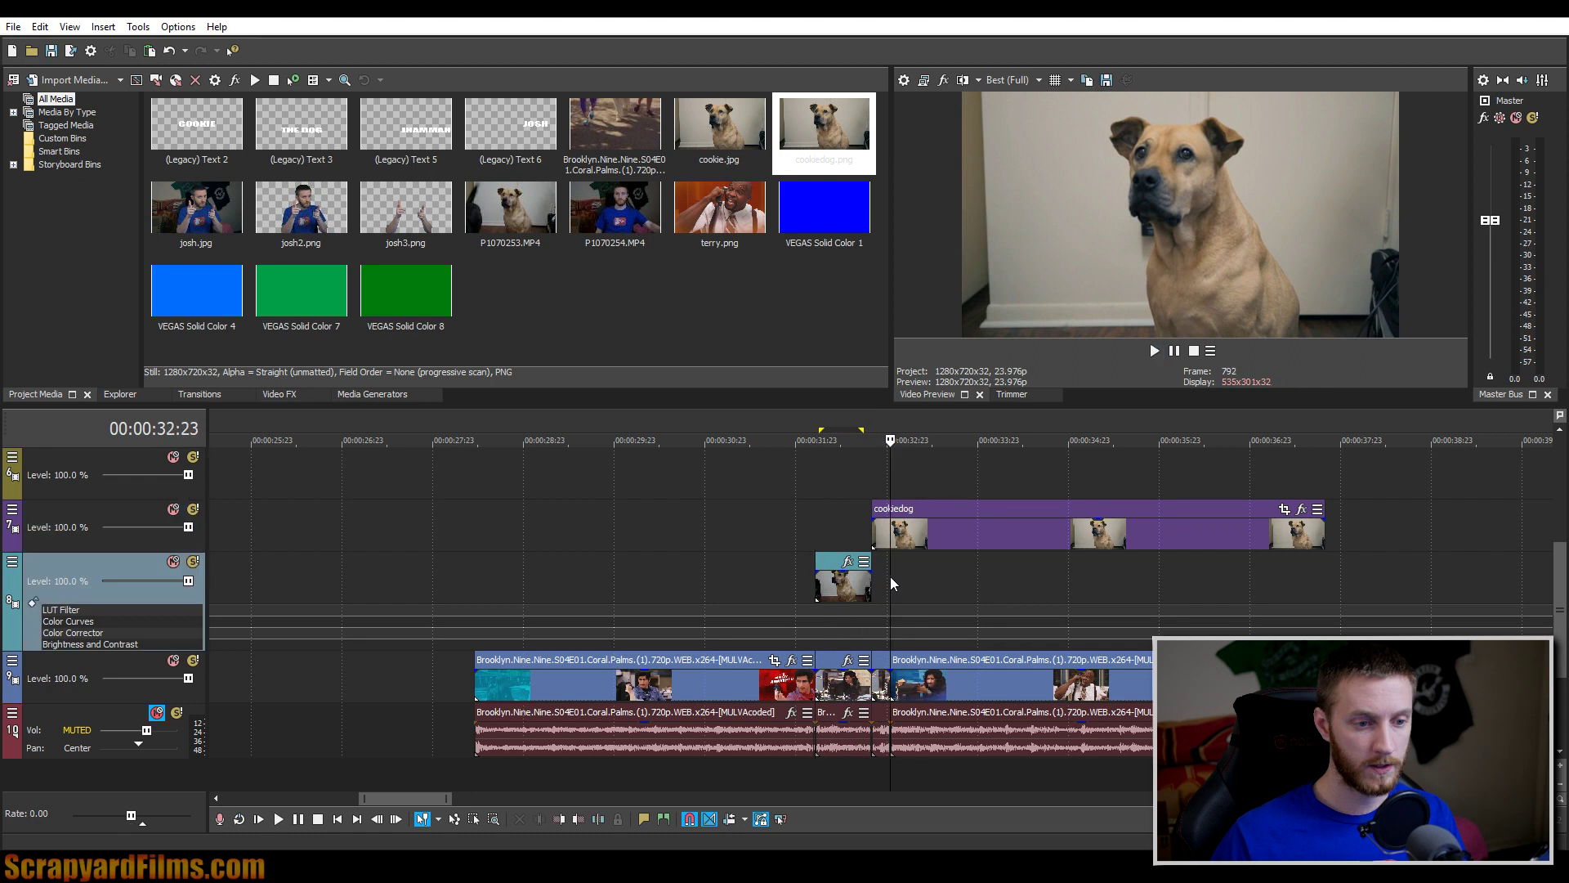
{"action": "scroll", "coordinate": [994, 578], "scroll_direction": "up", "scroll_amount": 4}
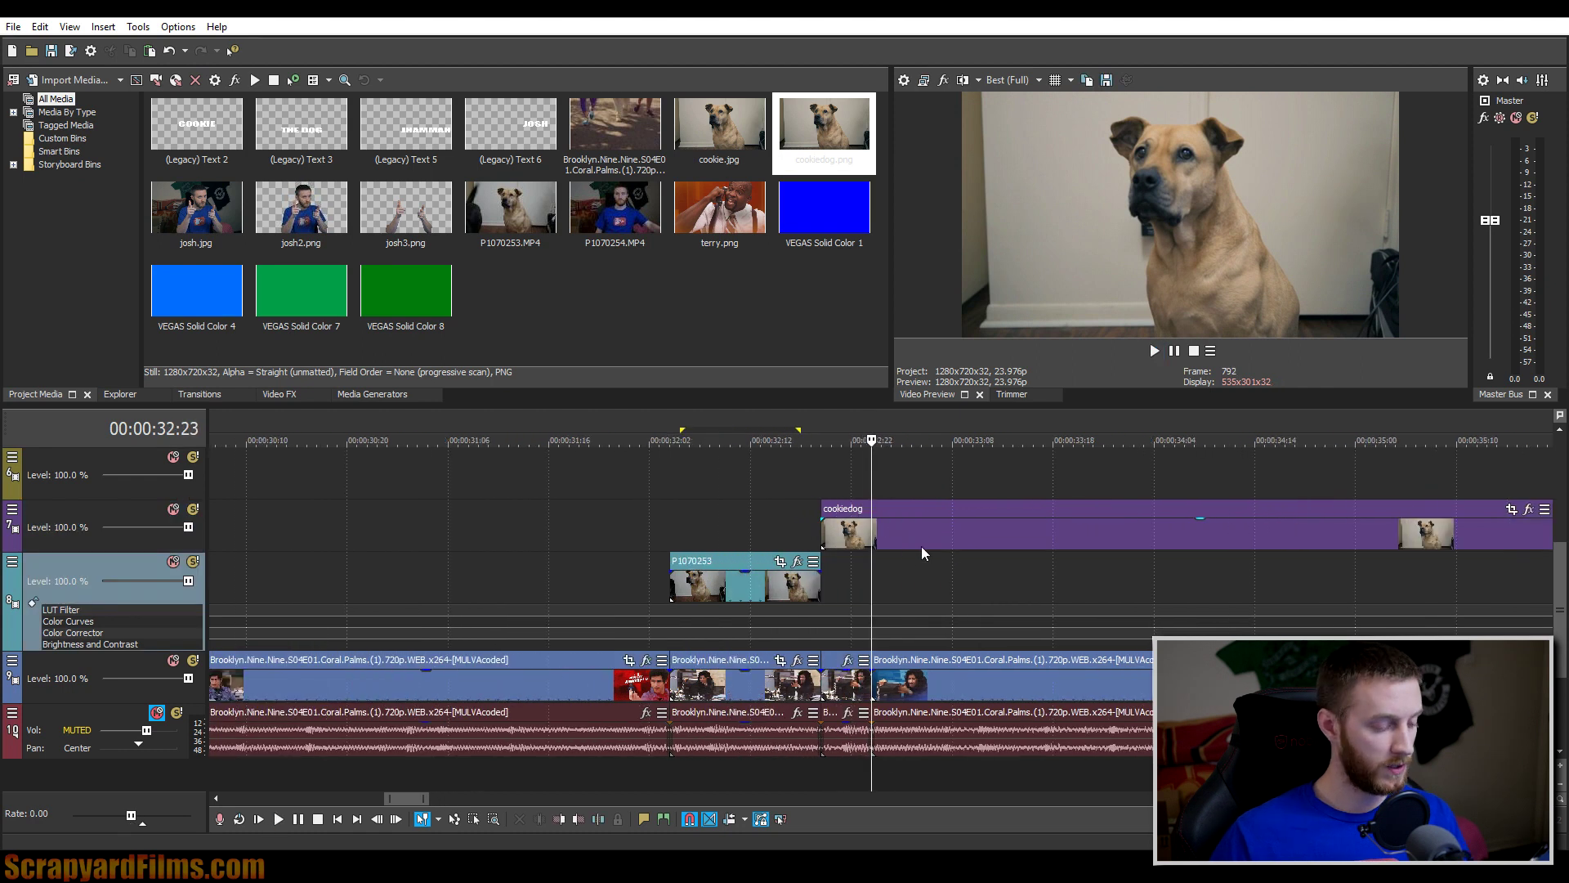
{"action": "key", "text": "s"}
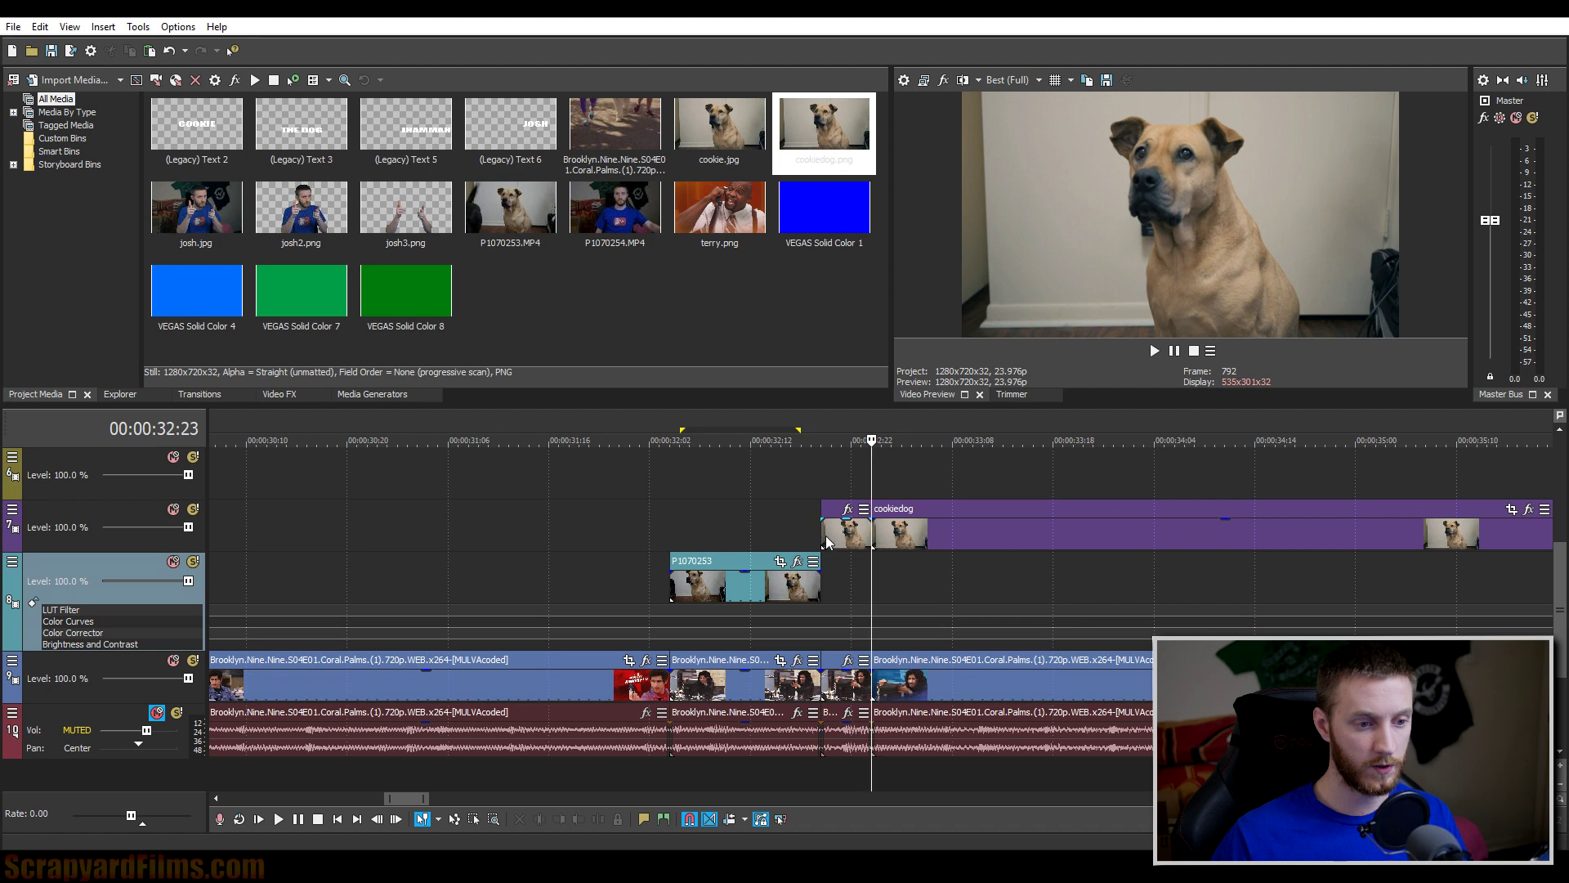
- Crop the first cookiedog segment about its center to about 1147 by 645, and check the zoom at the cut at 00:00:32:18
{"action": "left_click", "coordinate": [832, 540]}
{"action": "scroll", "coordinate": [937, 525], "scroll_direction": "up", "scroll_amount": 4}
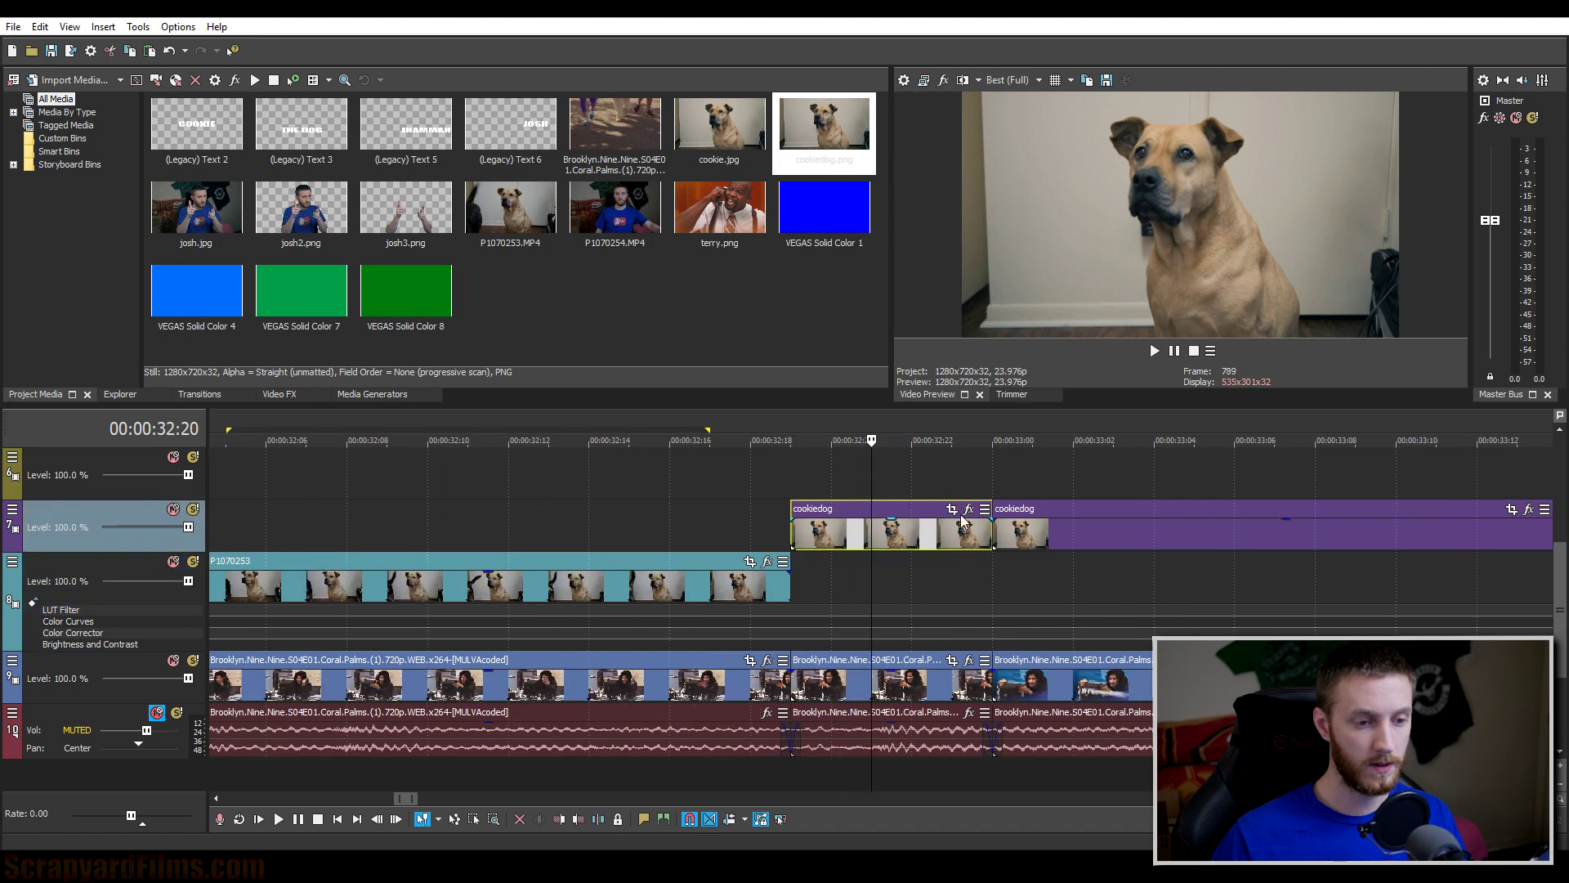
{"action": "left_click", "coordinate": [952, 510]}
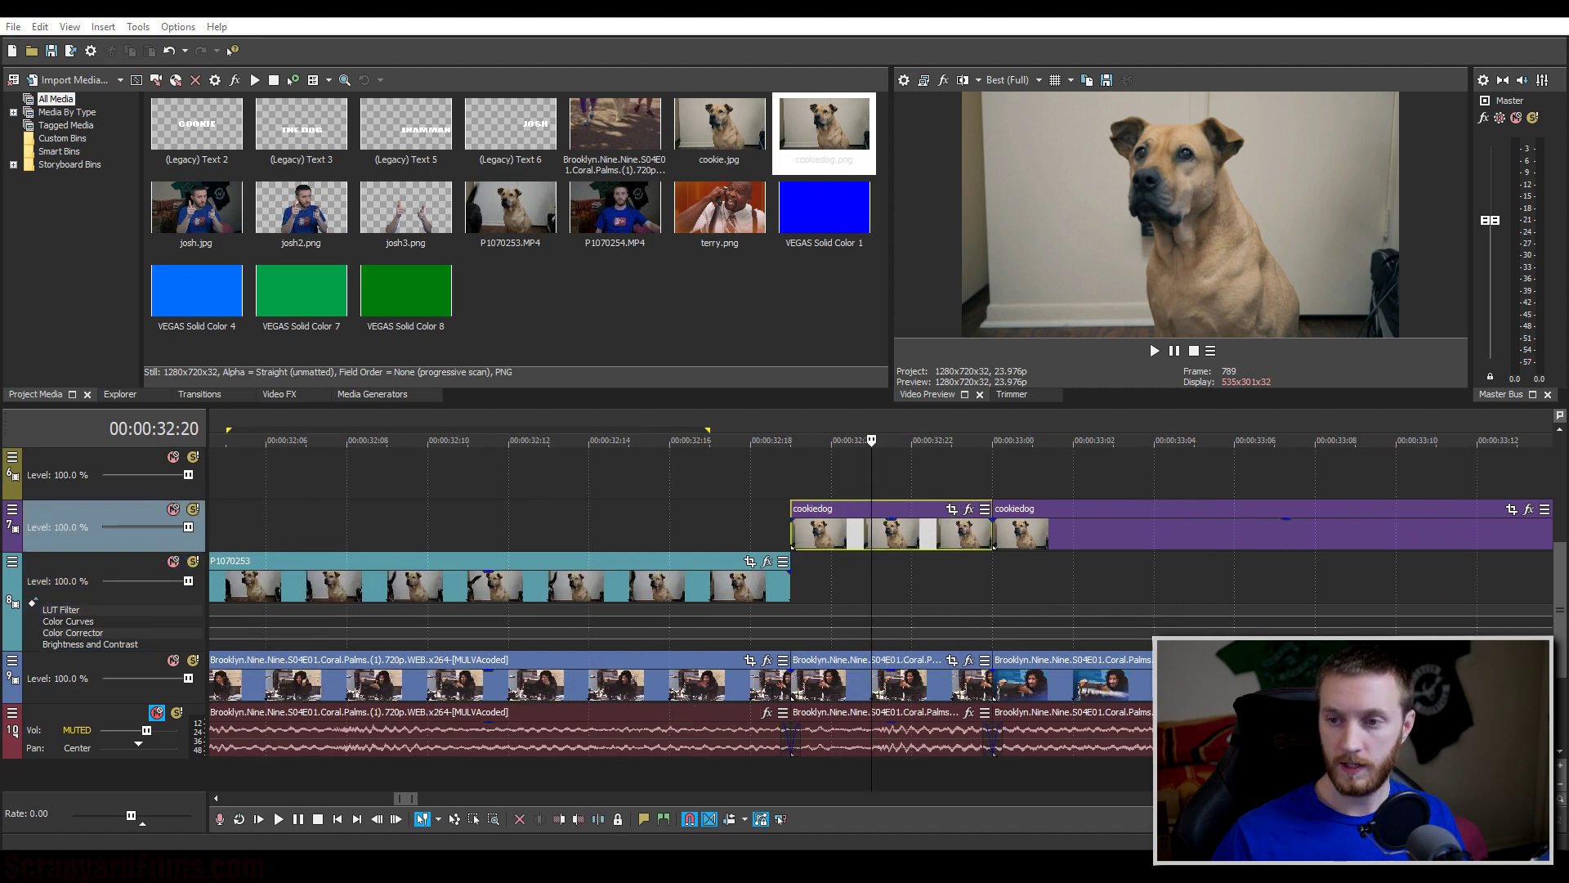
{"action": "left_click_drag", "start_coordinate": [1568, 98], "coordinate": [813, 96]}
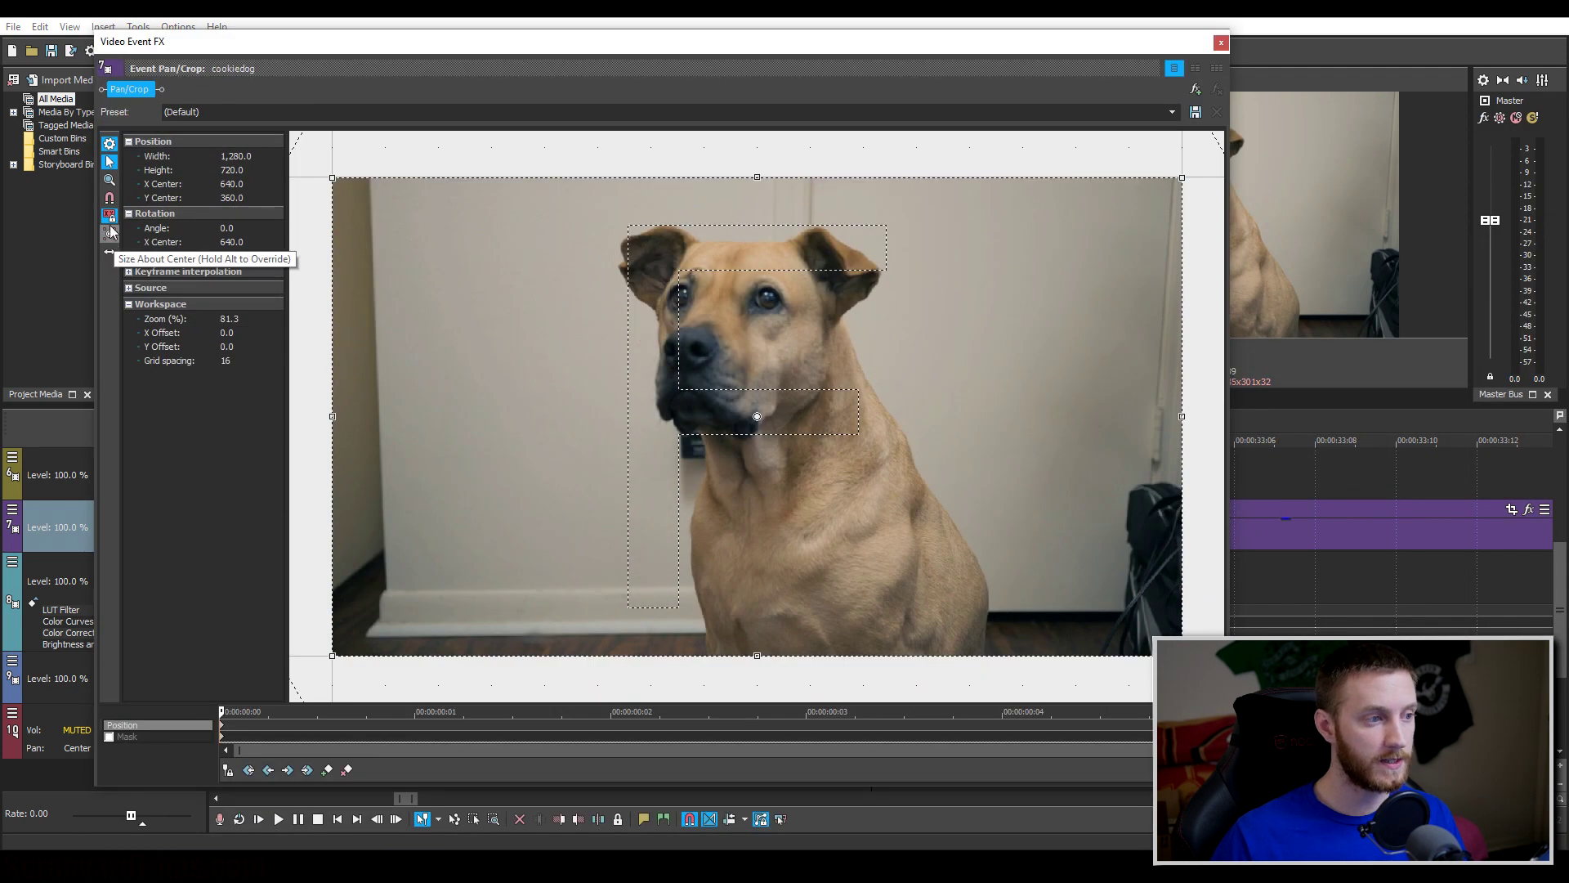
{"action": "left_click_drag", "start_coordinate": [1182, 655], "coordinate": [1137, 631]}
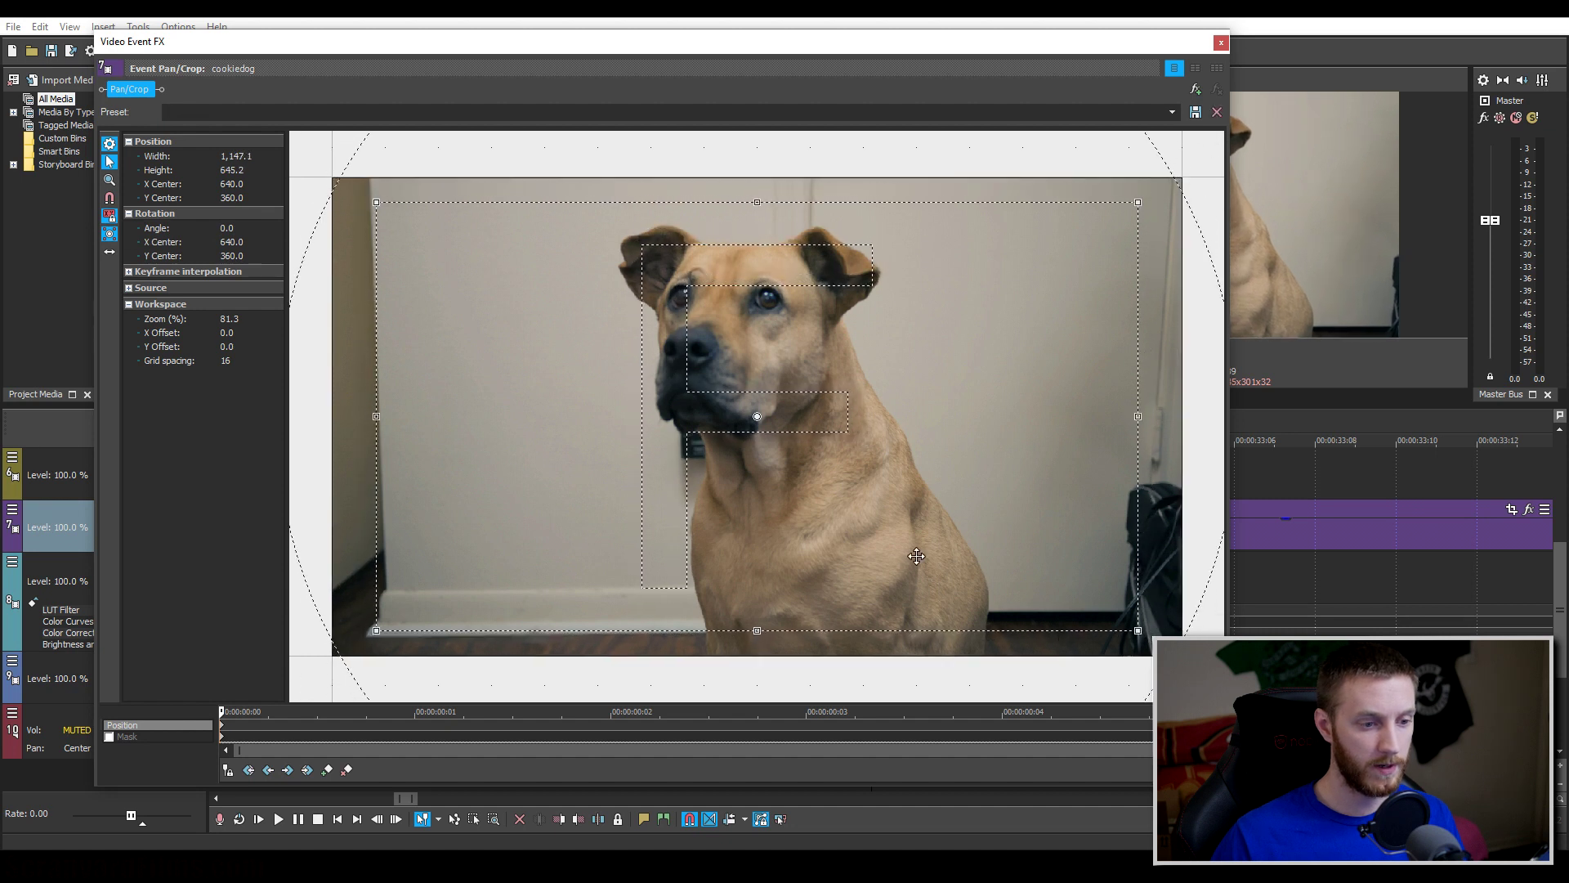
{"action": "left_click", "coordinate": [1220, 43]}
{"action": "left_click", "coordinate": [744, 487]}
{"action": "key", "text": "Right"}
{"action": "key", "text": "Right"}
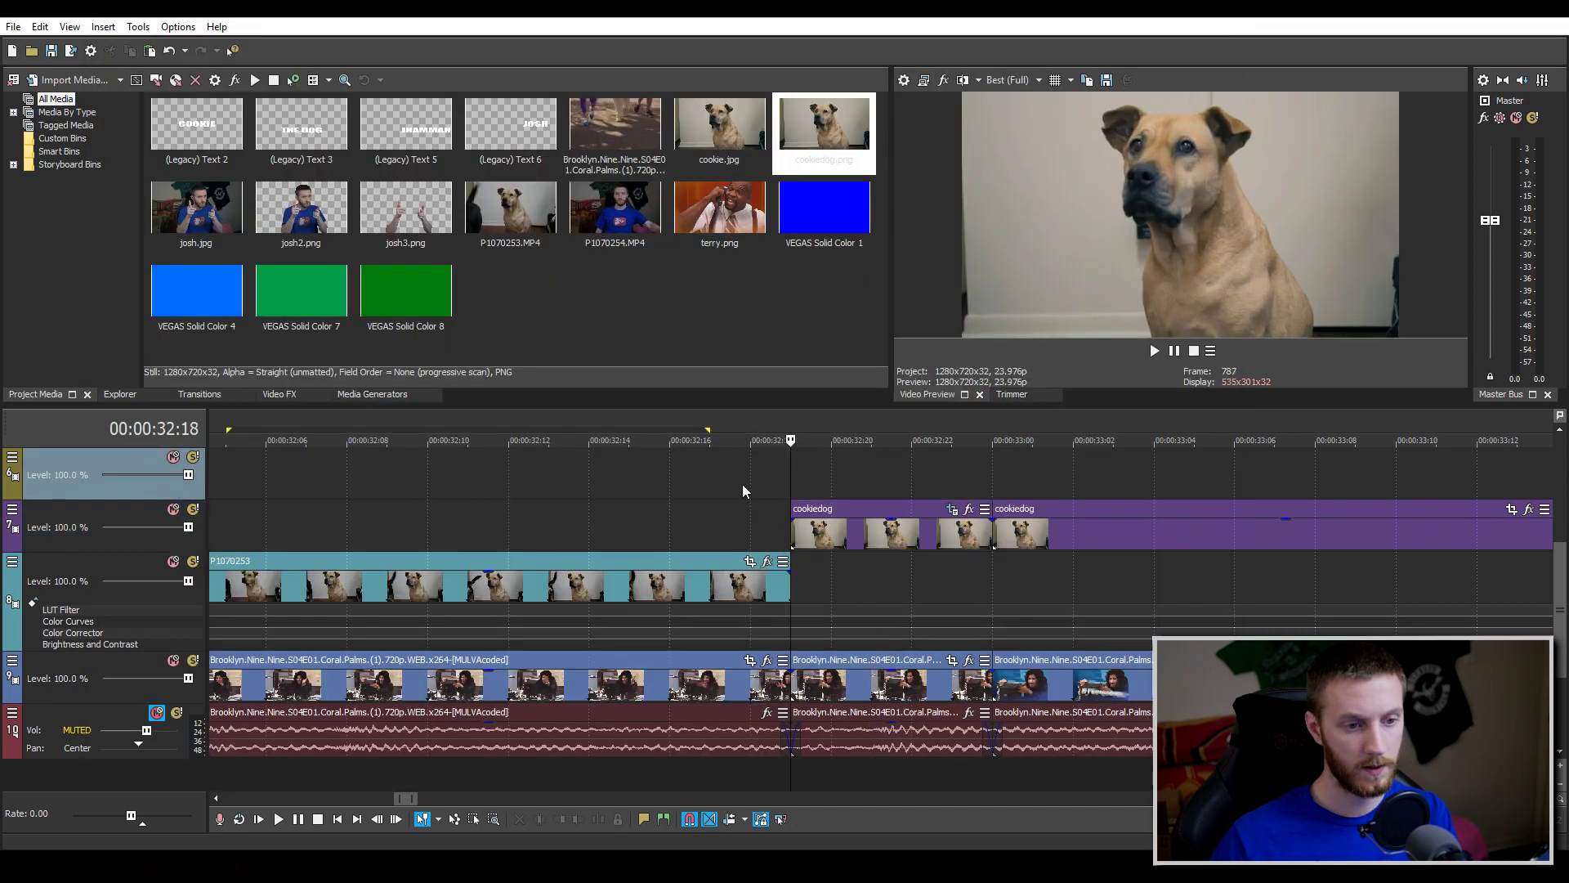
- Crop the second cookiedog segment to about 934 by 526 and shift the crop's center to about X 458, Y 292
{"action": "key", "text": "Right"}
{"action": "key", "text": "Right"}
{"action": "key", "text": "Right"}
{"action": "key", "text": "Right"}
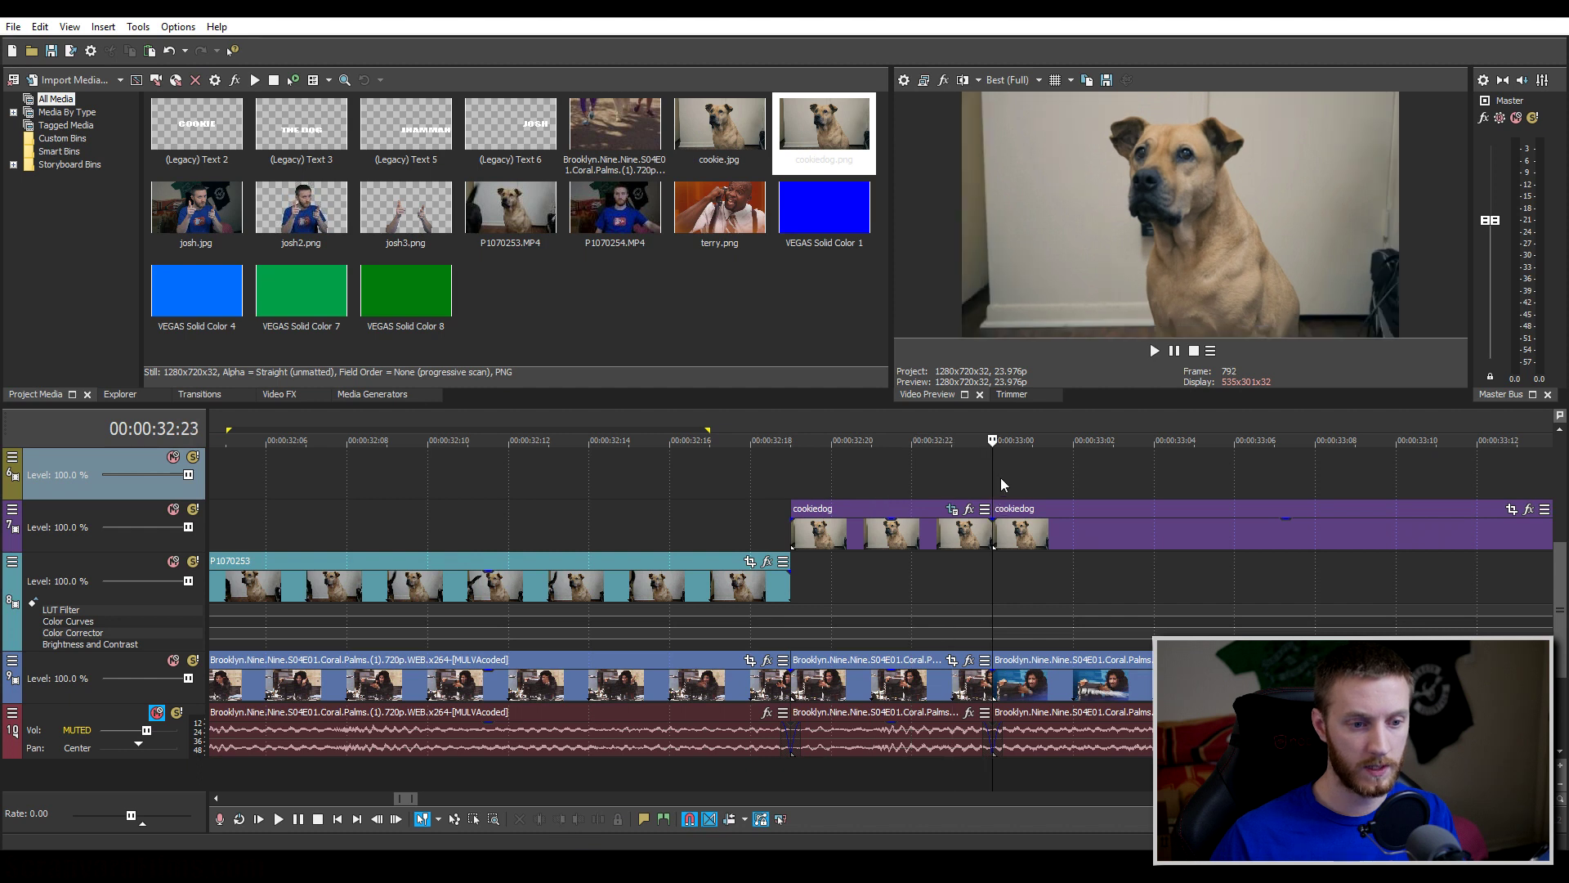
{"action": "key", "text": "Right"}
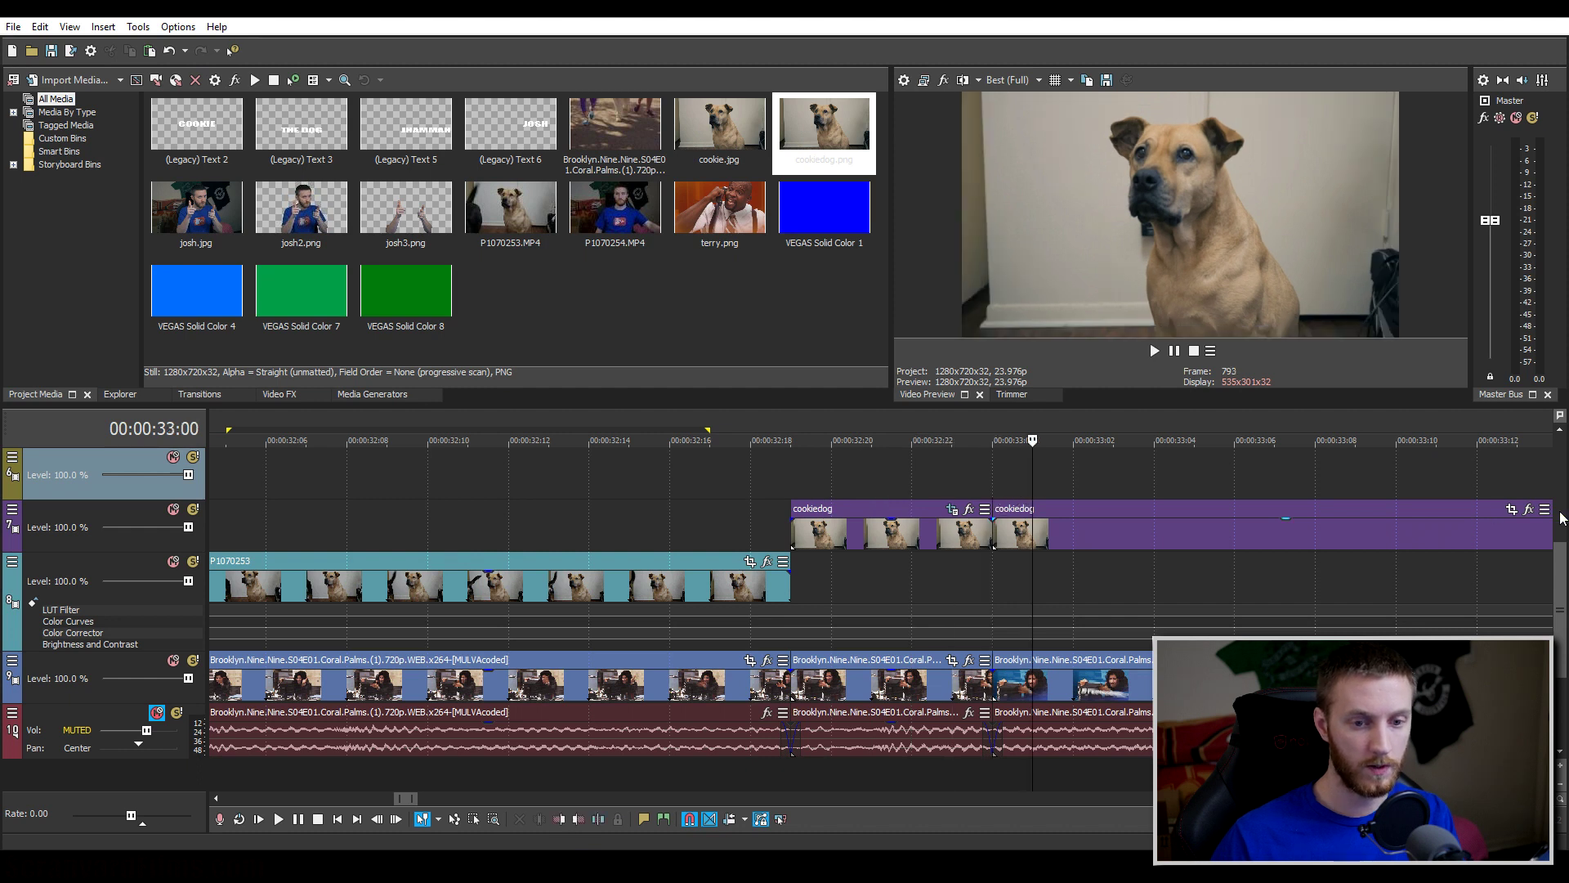
{"action": "left_click", "coordinate": [1512, 510]}
{"action": "left_click_drag", "start_coordinate": [1182, 656], "coordinate": [1068, 590]}
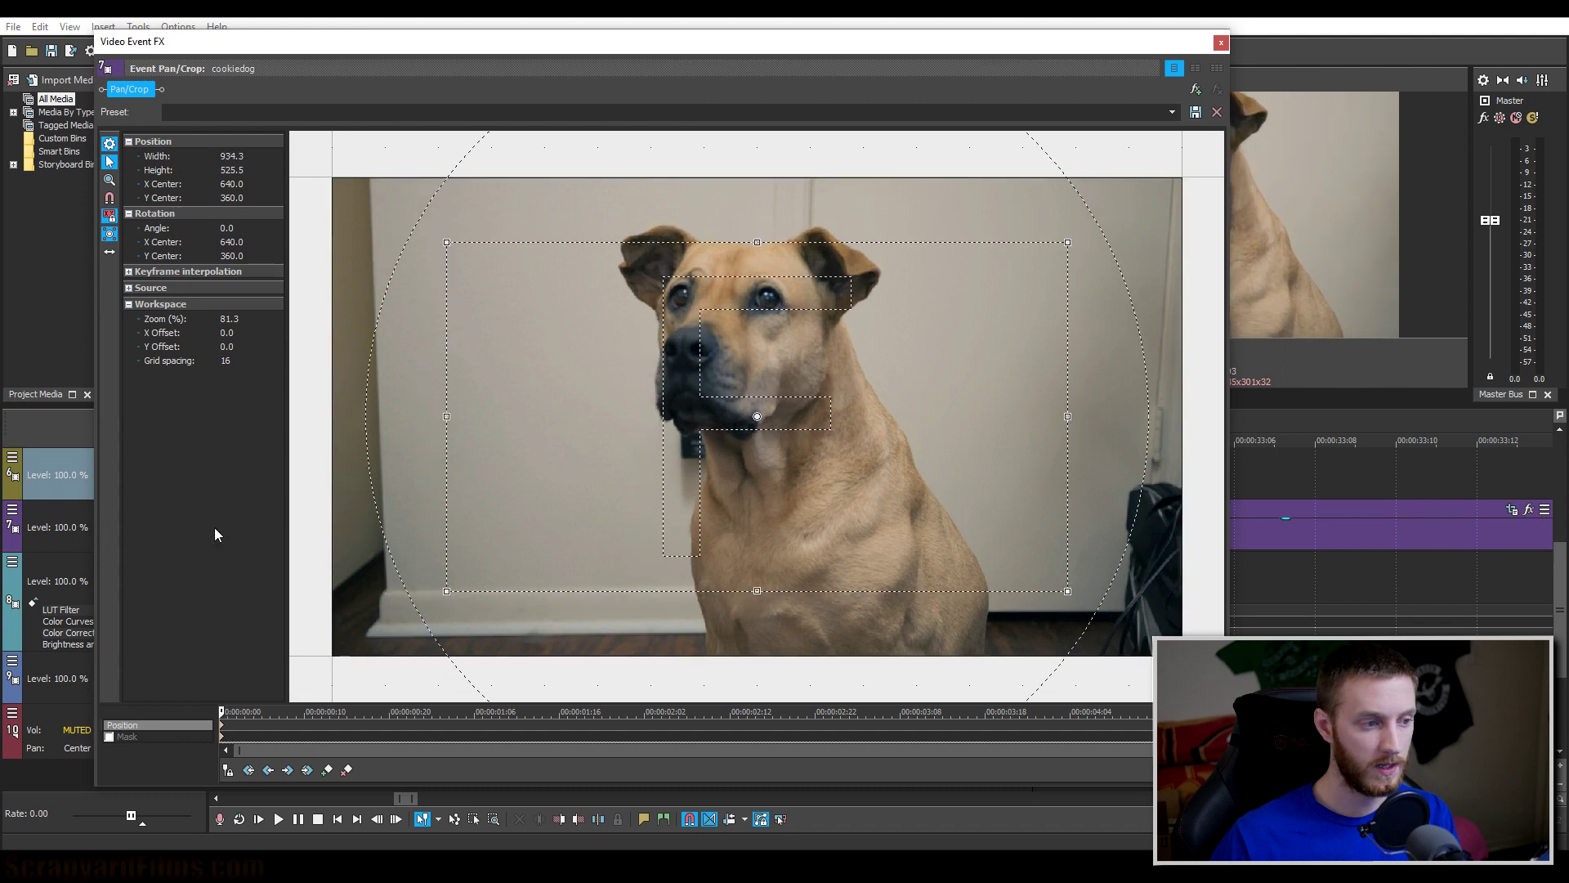
{"action": "left_click_drag", "start_coordinate": [708, 524], "coordinate": [549, 499]}
{"action": "left_click", "coordinate": [1221, 45]}
- Play through the dog sequence, and nudge the second cookiedog segment's crop right so its left edge stays inside the picture
{"action": "scroll", "coordinate": [861, 586], "scroll_direction": "down", "scroll_amount": 2}
{"action": "left_click", "coordinate": [233, 477]}
{"action": "key", "text": "space"}
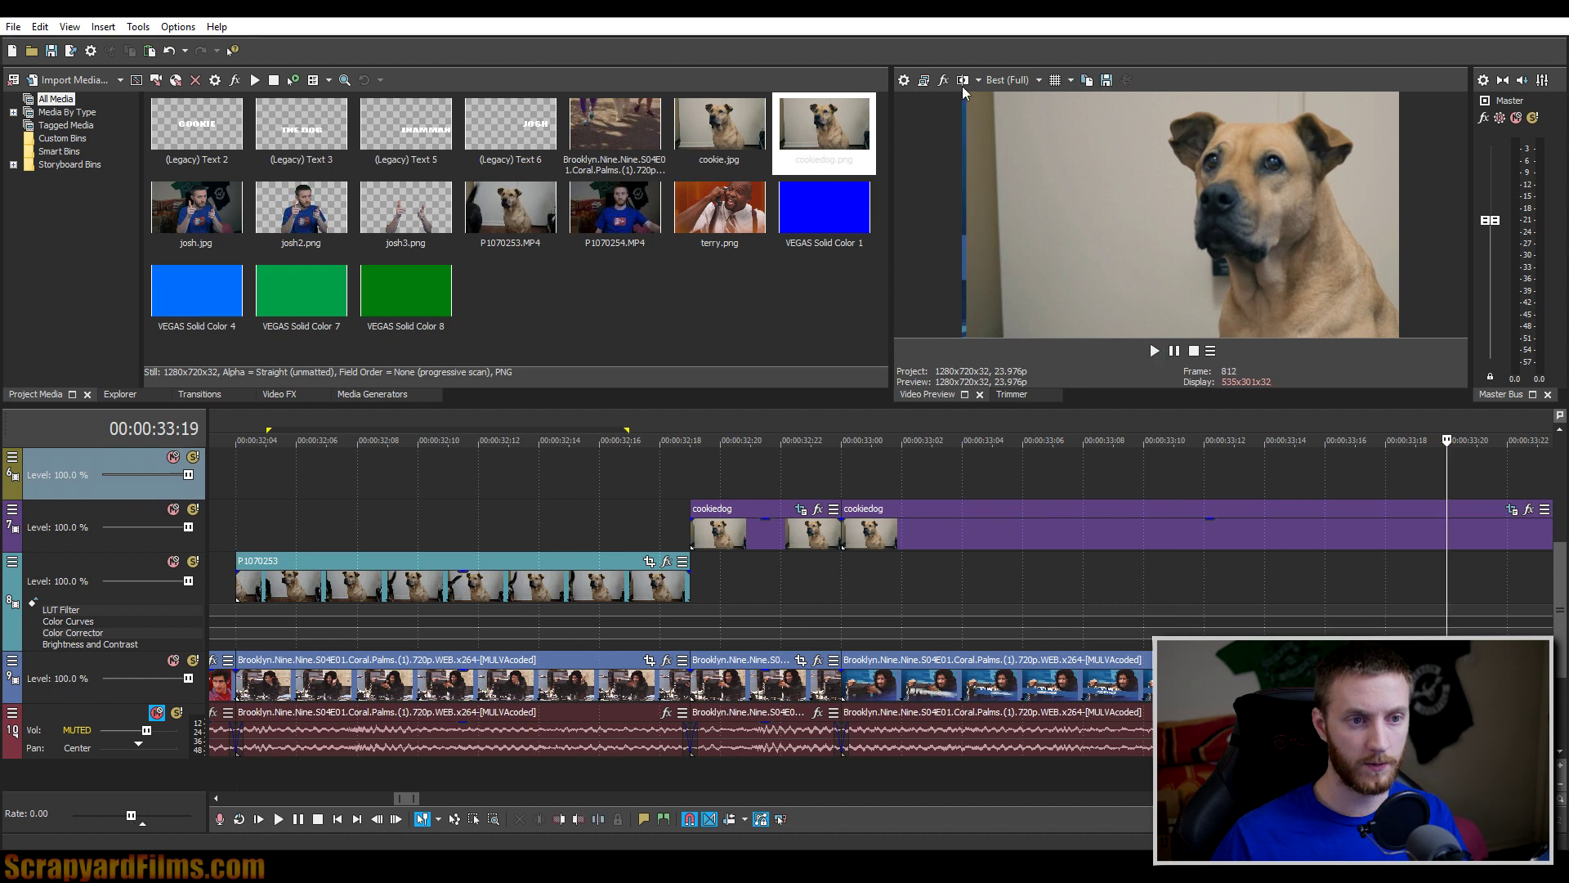
{"action": "left_click", "coordinate": [1513, 509]}
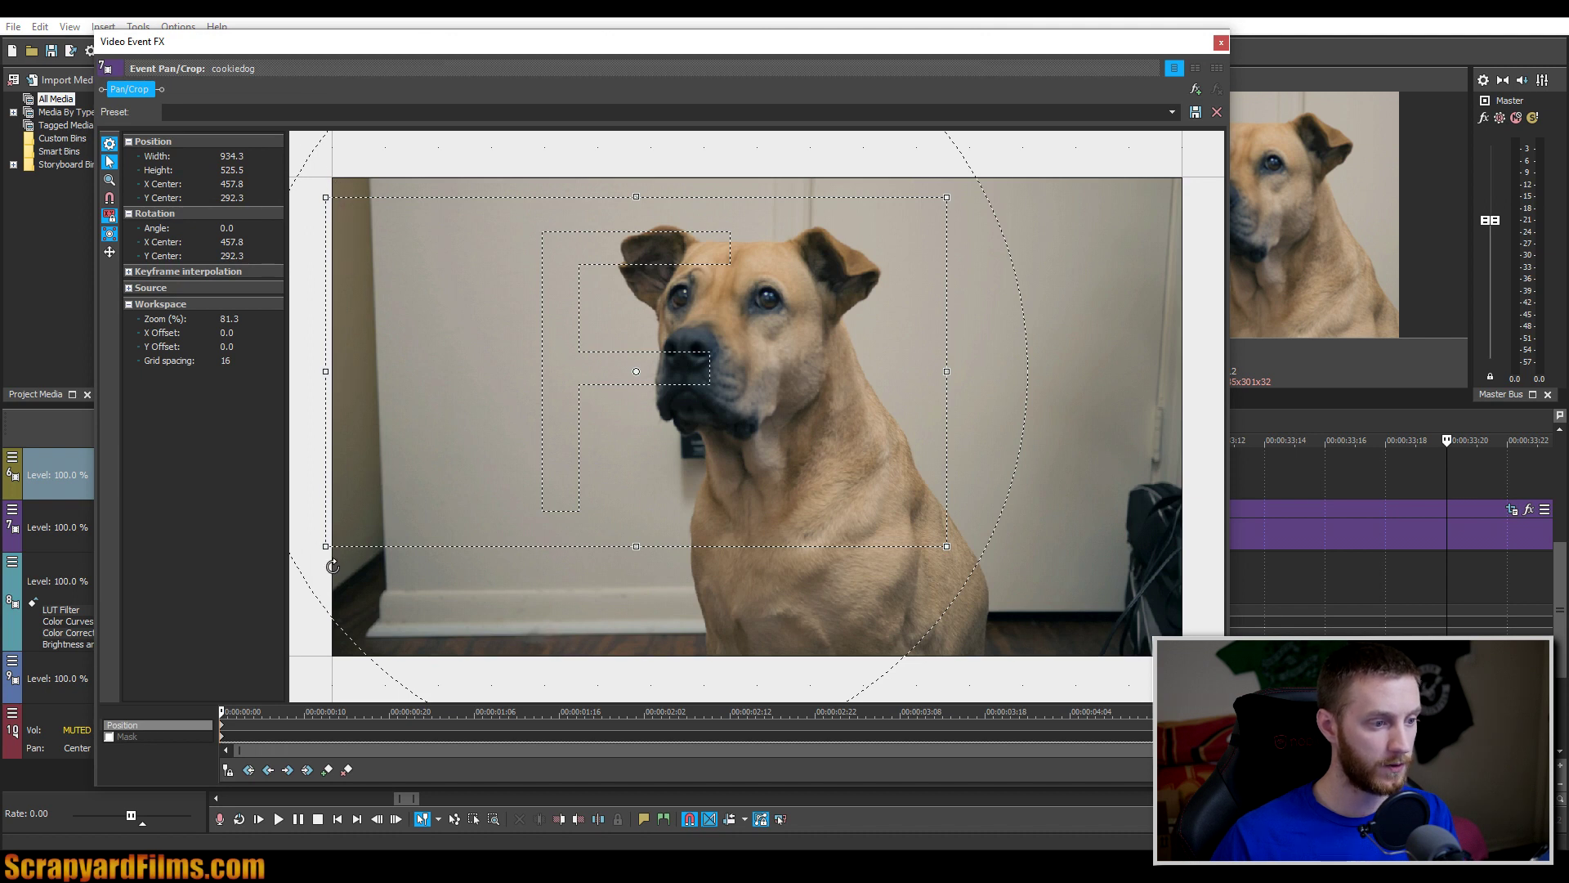
{"action": "left_click_drag", "start_coordinate": [381, 468], "coordinate": [390, 469]}
{"action": "left_click", "coordinate": [1221, 41]}
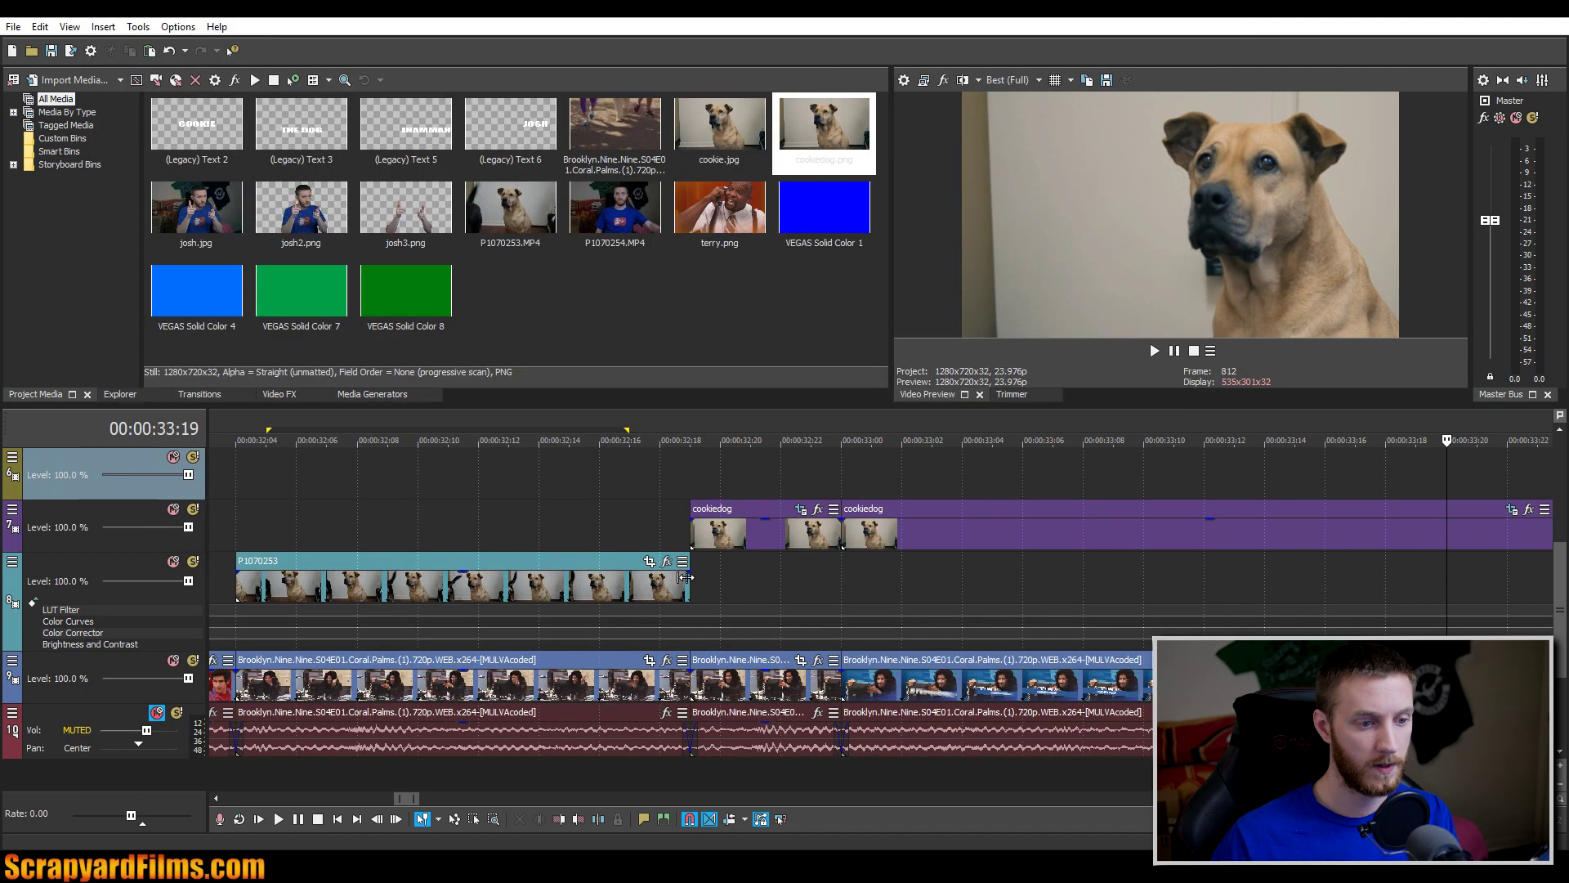
- Compare the framing of the two cookiedog segments by moving the playhead between them, ending at 00:00:32:20
{"action": "left_click", "coordinate": [571, 488]}
{"action": "left_click", "coordinate": [750, 463]}
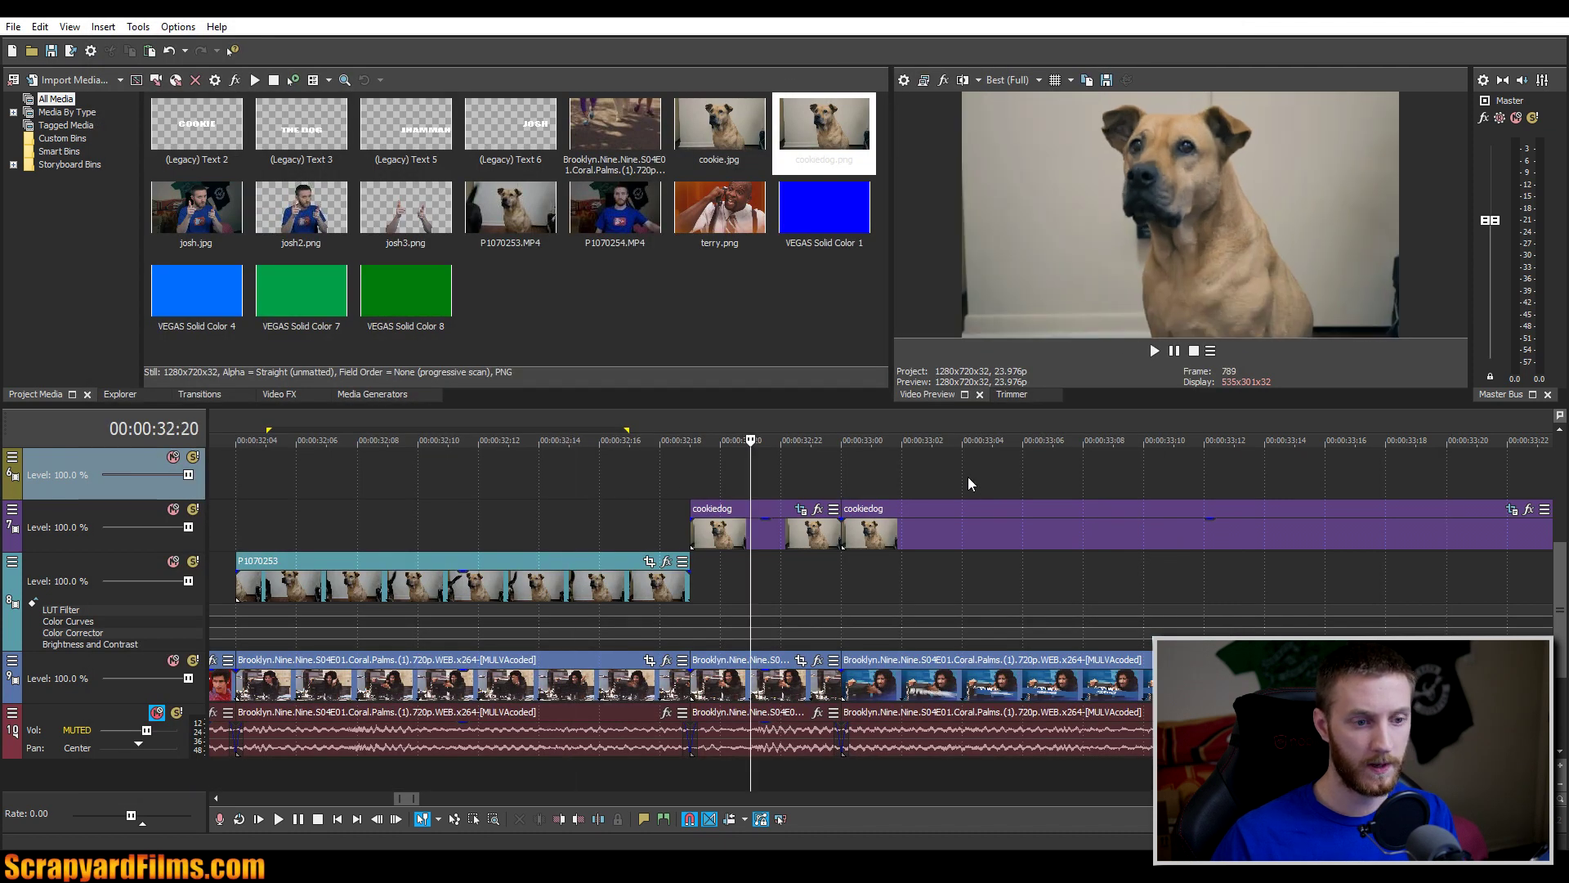
{"action": "left_click", "coordinate": [962, 480]}
{"action": "left_click", "coordinate": [757, 476]}
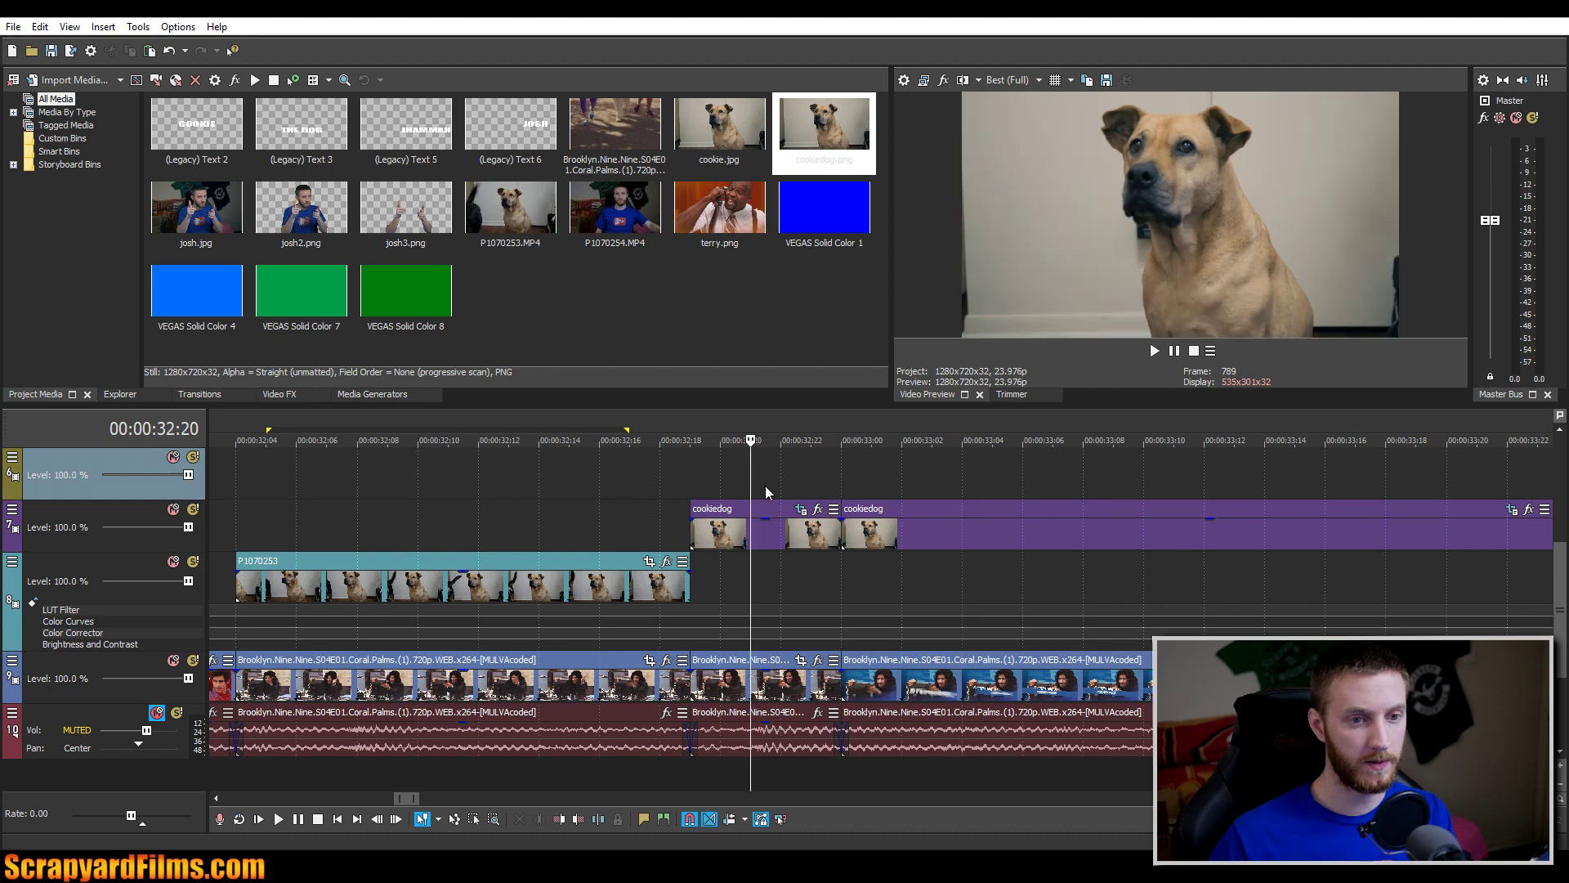